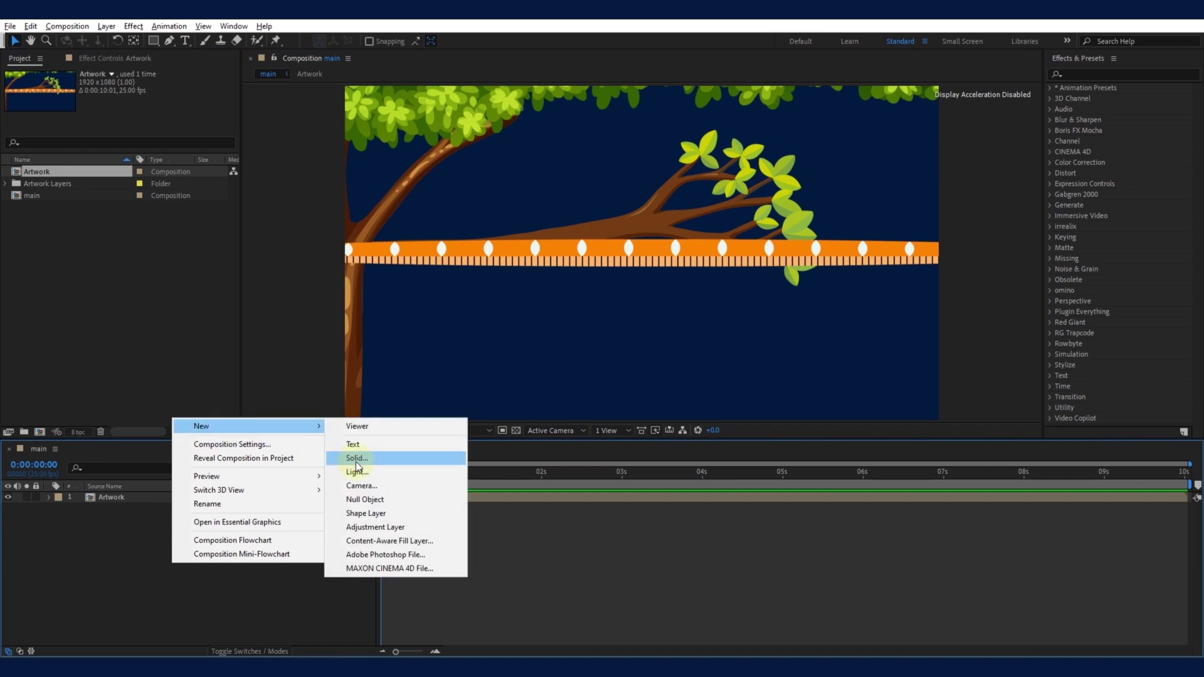
Step: Create a background solid named B_G and place it beneath the Artwork layer in the main composition
{"action": "key", "text": "Return"}
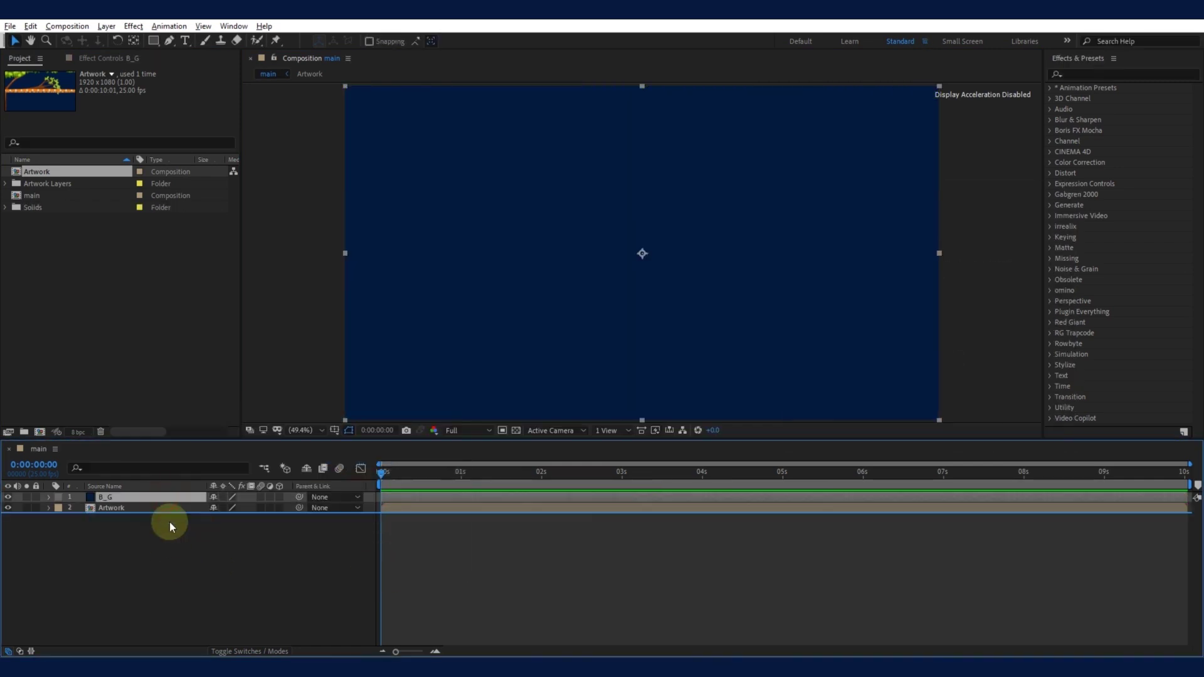
{"action": "left_click_drag", "start_coordinate": [170, 521], "coordinate": [170, 522]}
Step: Open the Artwork composition and cut the Snake and tounge layers out of it
{"action": "double_click", "coordinate": [190, 498]}
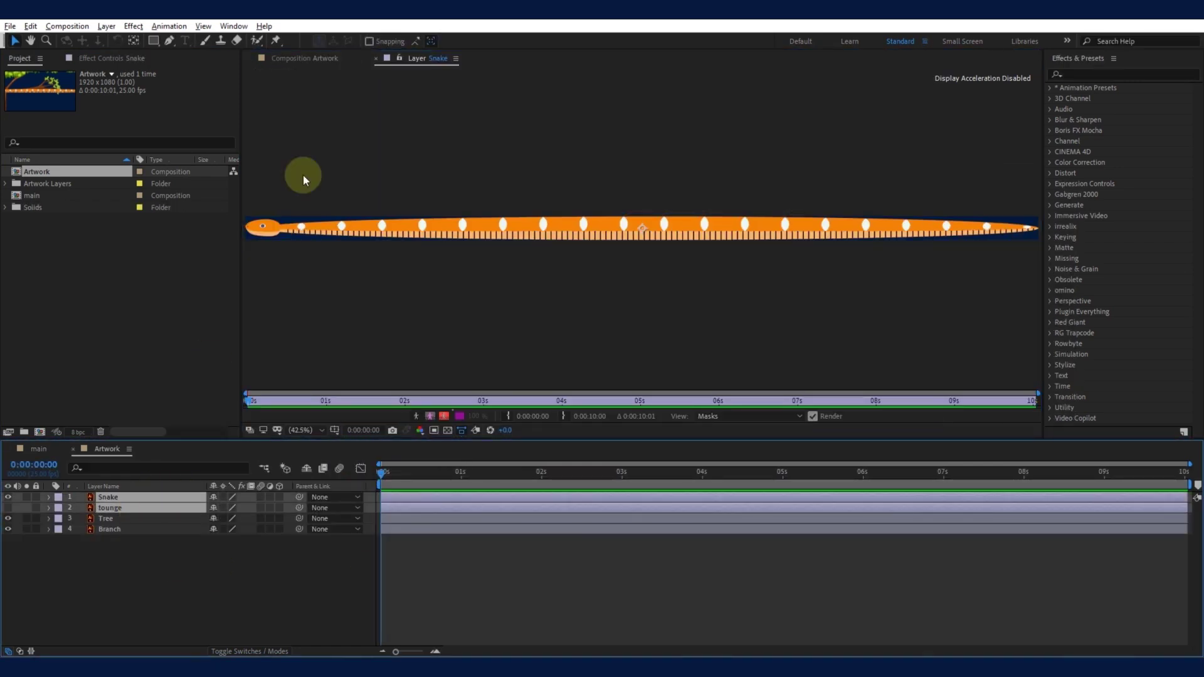
{"action": "left_click", "coordinate": [375, 58]}
{"action": "key", "text": "ctrl+x"}
Step: Pre-compose the Tree and Branch layers together into a composition named Tree
{"action": "left_click_drag", "start_coordinate": [163, 604], "coordinate": [192, 497]}
{"action": "right_click", "coordinate": [99, 509]}
{"action": "left_click", "coordinate": [149, 442]}
{"action": "type", "text": "Tree"}
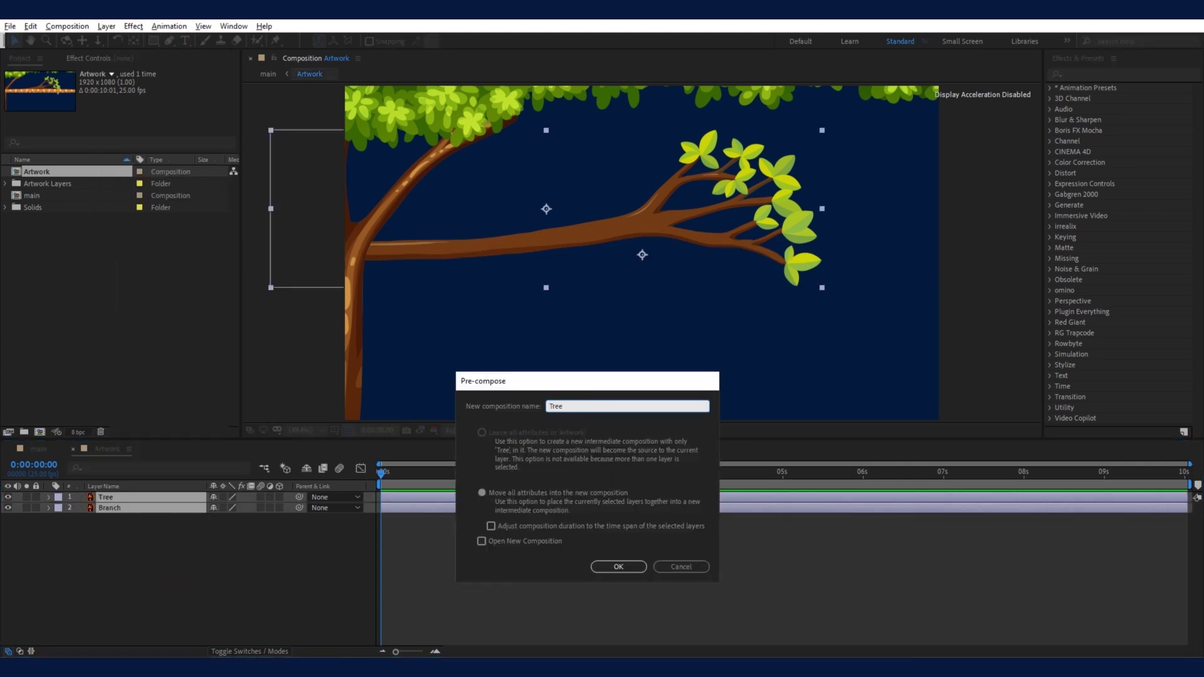
{"action": "key", "text": "Return"}
Step: Mirror the Tree layer horizontally by setting its horizontal scale to -100%
{"action": "type", "text": "s"}
{"action": "type", "text": "-"}
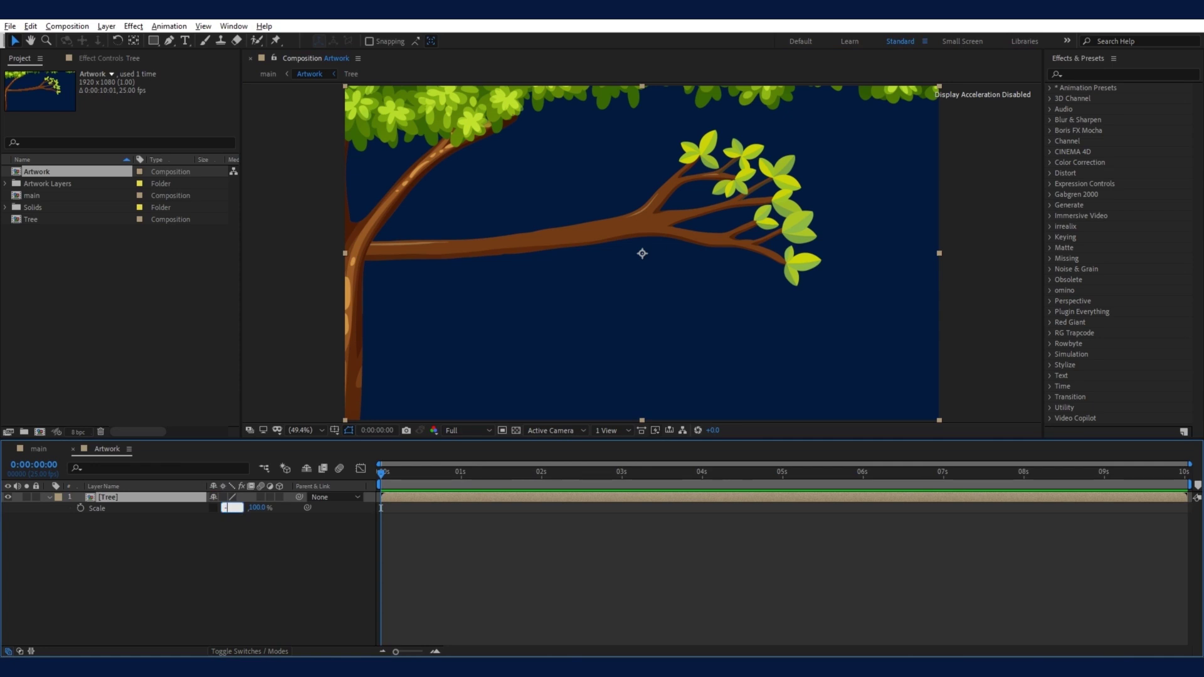
{"action": "type", "text": "100"}
{"action": "key", "text": "Return"}
{"action": "left_click", "coordinate": [211, 510]}
{"action": "key", "text": "s"}
Step: Create a solid named Effect Mask in the Artwork composition and place it beneath the Tree layer
{"action": "right_click", "coordinate": [178, 586]}
{"action": "mouse_move", "coordinate": [239, 453]}
{"action": "left_click", "coordinate": [361, 480]}
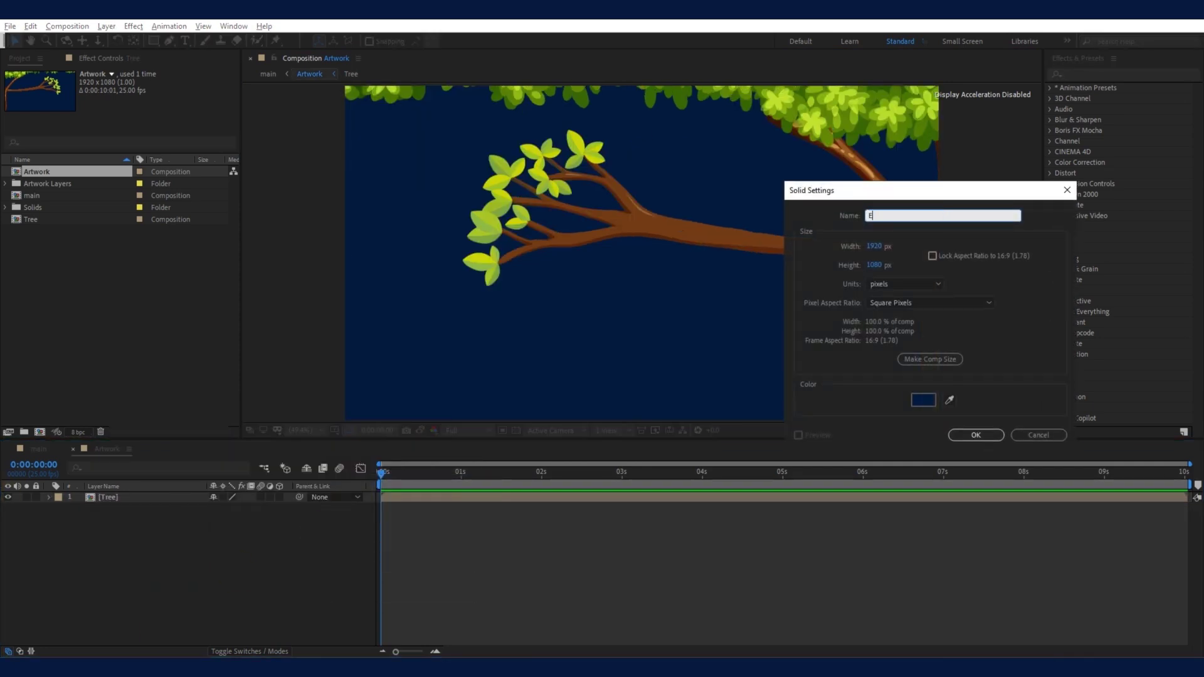
{"action": "key", "text": "Return"}
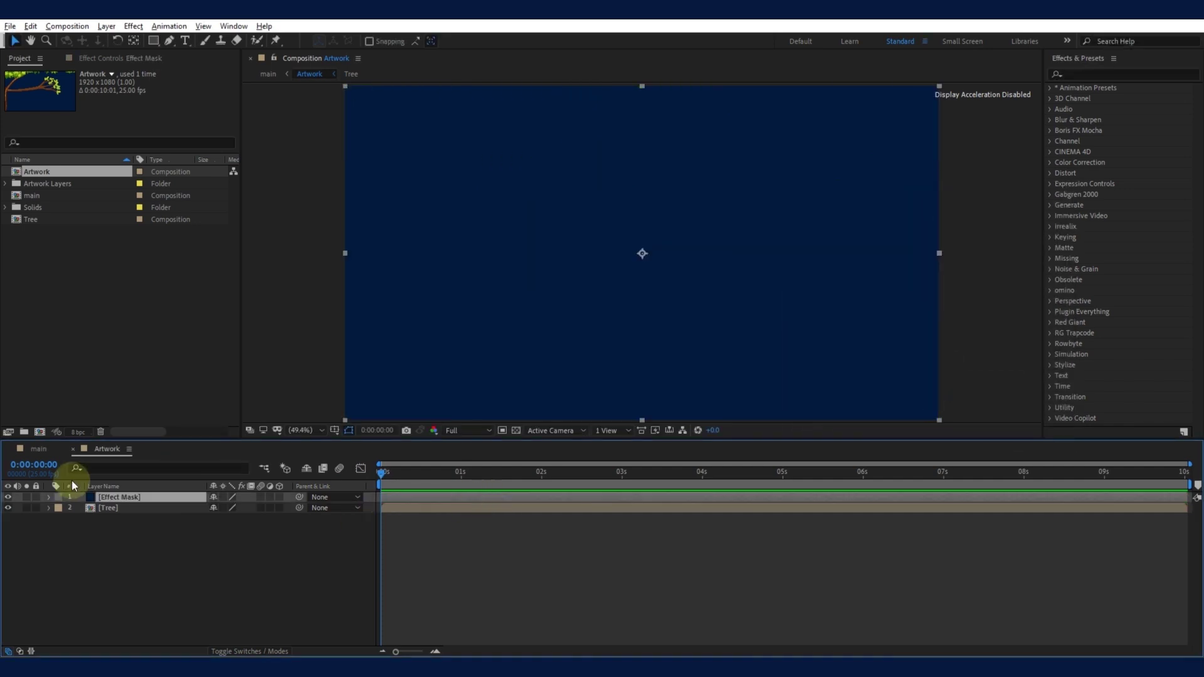
{"action": "left_click_drag", "start_coordinate": [122, 519], "coordinate": [121, 519]}
Step: Start a curved mask path on the Effect Mask solid with the Pen tool, waving from outside the trunk onto the branch
{"action": "key", "text": "g"}
{"action": "left_click_drag", "start_coordinate": [948, 263], "coordinate": [958, 273]}
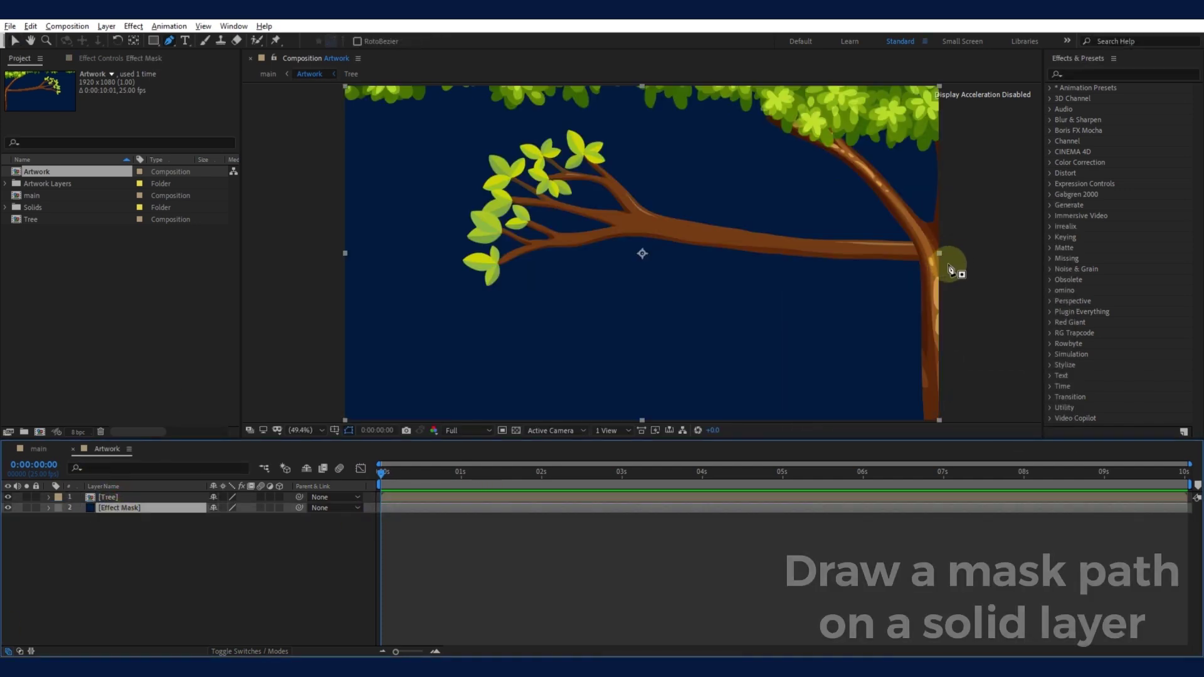
{"action": "left_click_drag", "start_coordinate": [888, 239], "coordinate": [828, 260]}
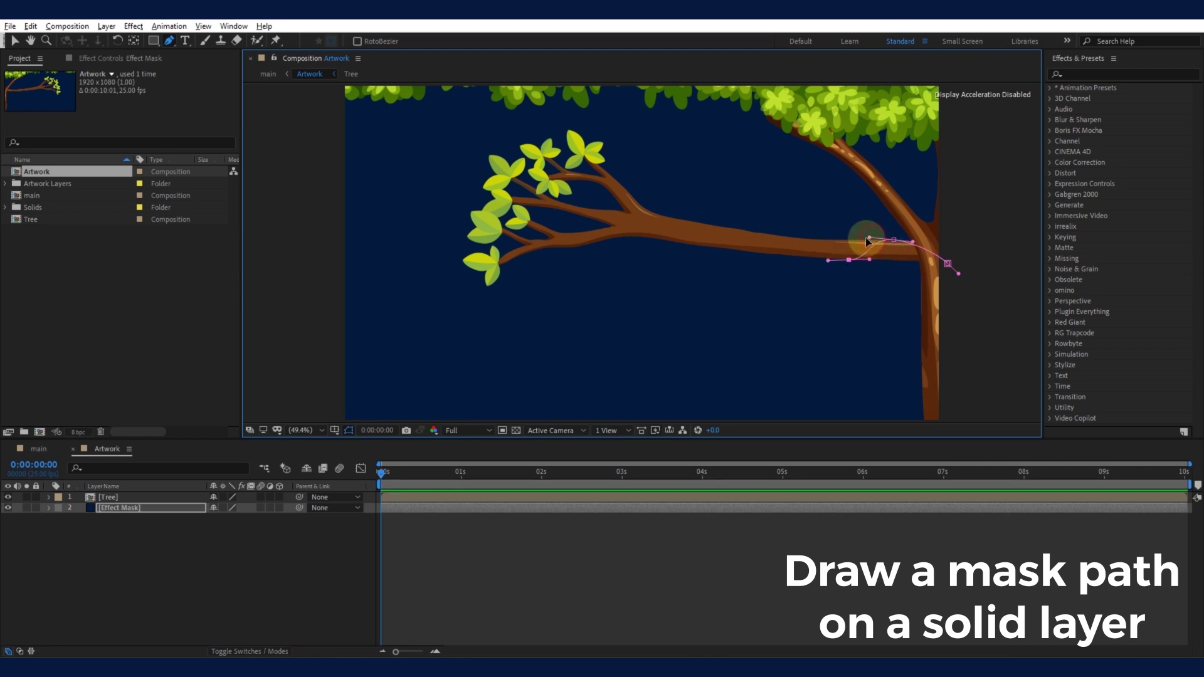
{"action": "left_click_drag", "start_coordinate": [893, 240], "coordinate": [927, 241]}
{"action": "double_click", "coordinate": [898, 240]}
{"action": "double_click", "coordinate": [898, 239]}
{"action": "left_click", "coordinate": [849, 260]}
Step: Extend the wavy mask path along the branch and curve it upward into the open area above the twigs
{"action": "mouse_move", "coordinate": [794, 237]}
{"action": "left_mouse_down"}
{"action": "mouse_move", "coordinate": [770, 236]}
{"action": "mouse_move", "coordinate": [818, 259]}
{"action": "mouse_move", "coordinate": [820, 239]}
{"action": "left_mouse_up"}
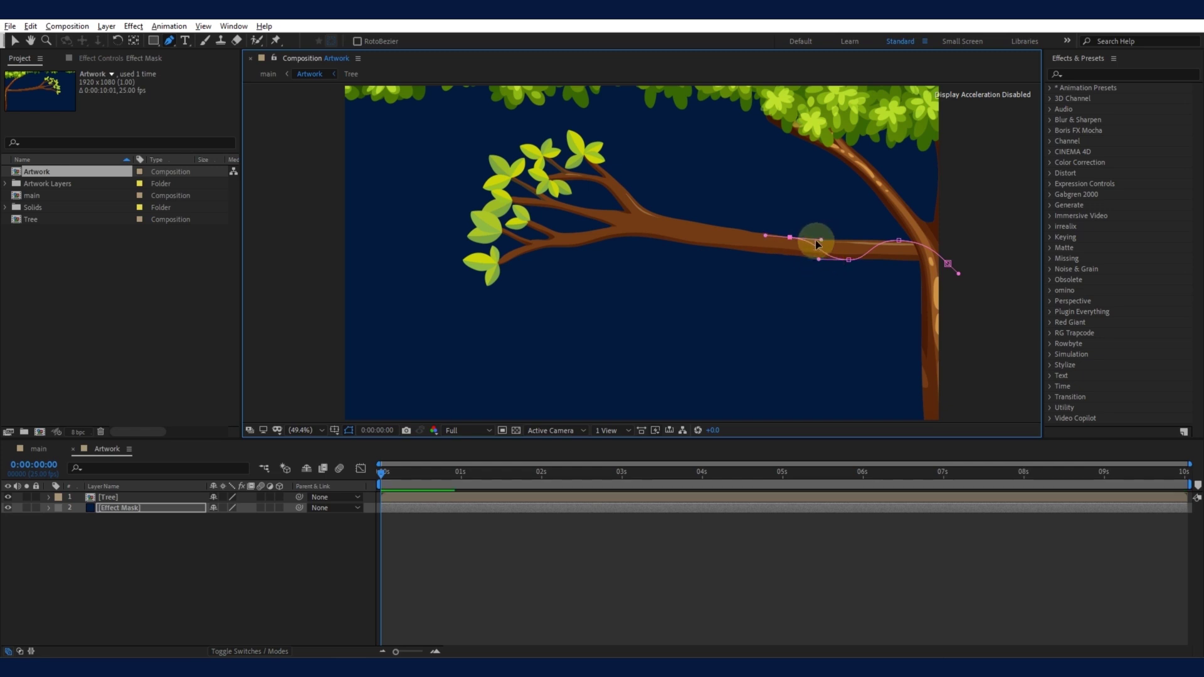
{"action": "left_click_drag", "start_coordinate": [732, 249], "coordinate": [762, 252]}
{"action": "left_click_drag", "start_coordinate": [685, 175], "coordinate": [729, 271]}
{"action": "mouse_move", "coordinate": [643, 181]}
{"action": "left_mouse_down"}
{"action": "mouse_move", "coordinate": [660, 186]}
{"action": "mouse_move", "coordinate": [646, 171]}
{"action": "mouse_move", "coordinate": [678, 193]}
{"action": "mouse_move", "coordinate": [638, 174]}
{"action": "left_mouse_up"}
Step: Adjust the mask points and handles around the bend where the path rises off the branch
{"action": "left_click", "coordinate": [694, 221]}
{"action": "left_click_drag", "start_coordinate": [713, 253], "coordinate": [716, 253]}
{"action": "left_click_drag", "start_coordinate": [662, 180], "coordinate": [662, 185]}
{"action": "left_click_drag", "start_coordinate": [756, 304], "coordinate": [708, 239]}
{"action": "left_click_drag", "start_coordinate": [680, 198], "coordinate": [681, 200]}
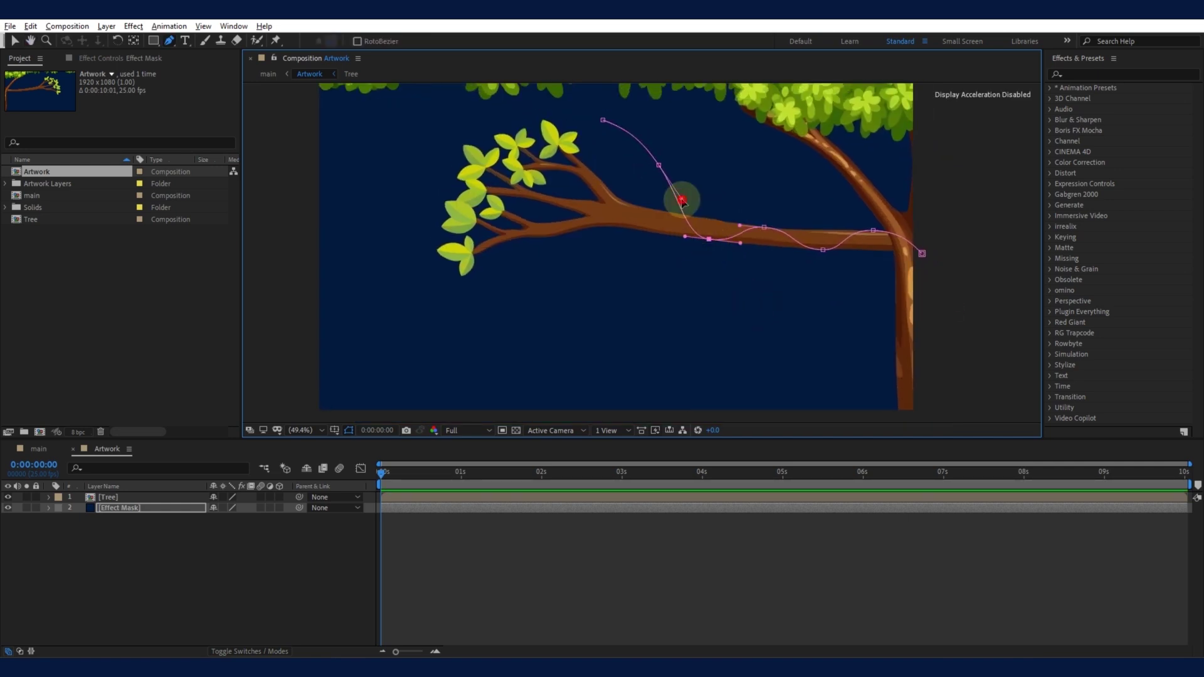
Step: Smooth the mask path by fine-tuning the points and handles of its waves along the branch and its upper bend
{"action": "left_click", "coordinate": [764, 227]}
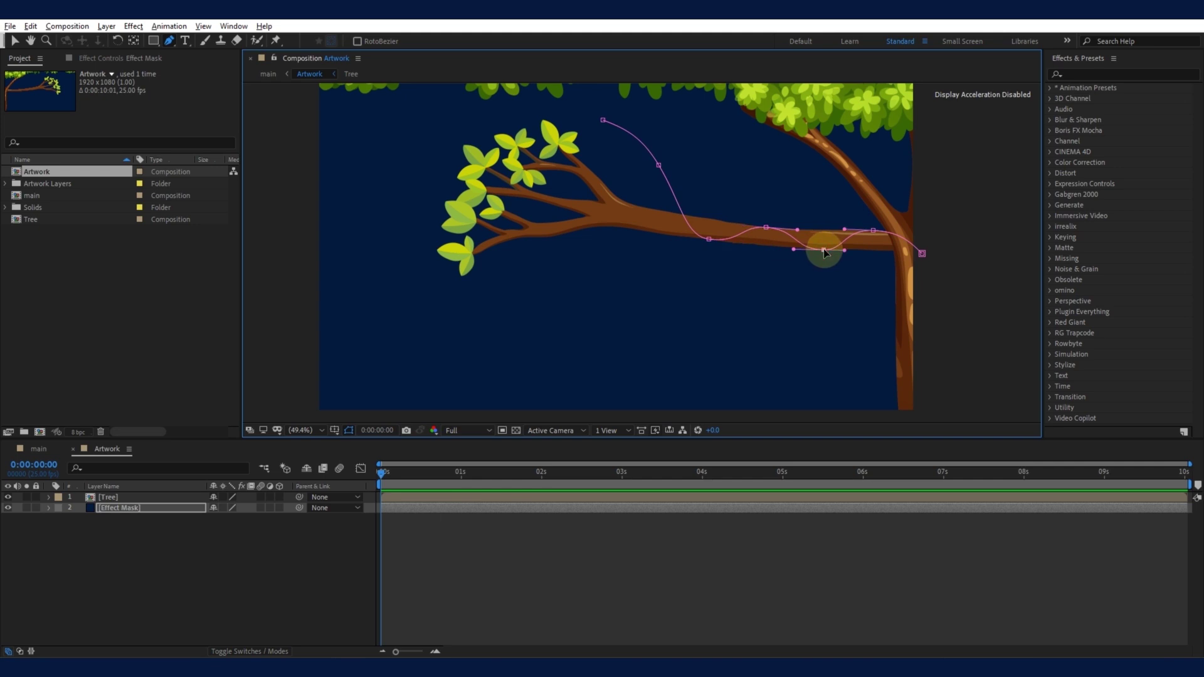
{"action": "left_click_drag", "start_coordinate": [873, 234], "coordinate": [876, 235]}
{"action": "left_click", "coordinate": [767, 228]}
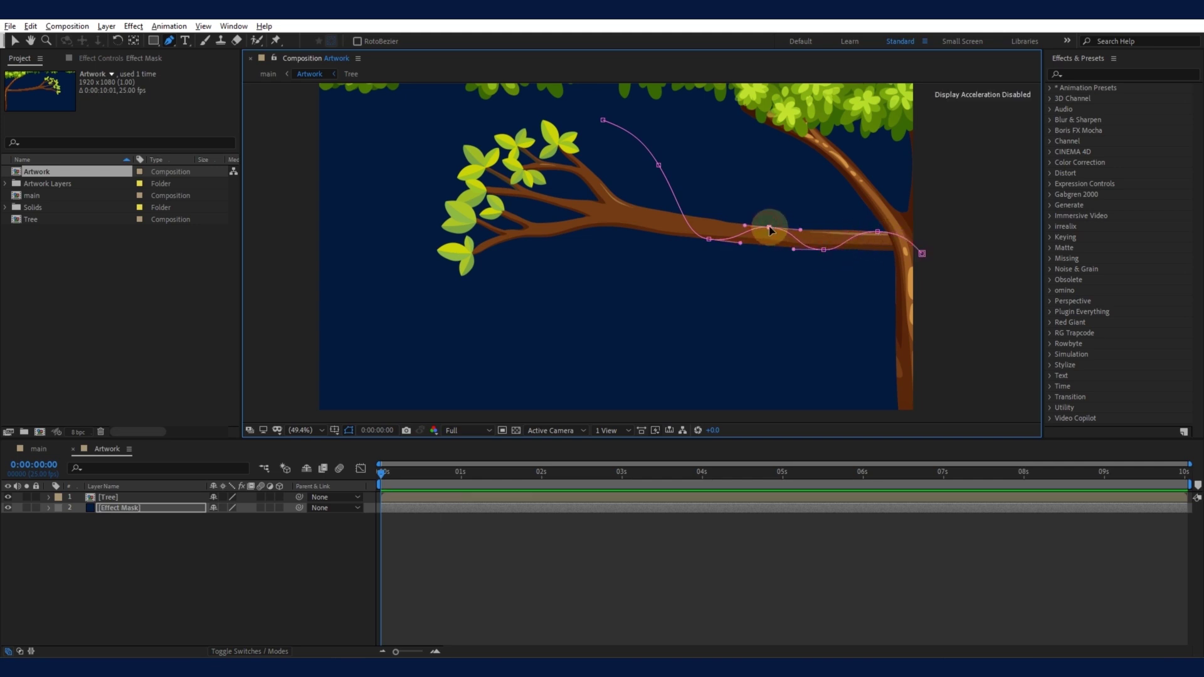
{"action": "left_click", "coordinate": [708, 240]}
{"action": "key", "text": "v"}
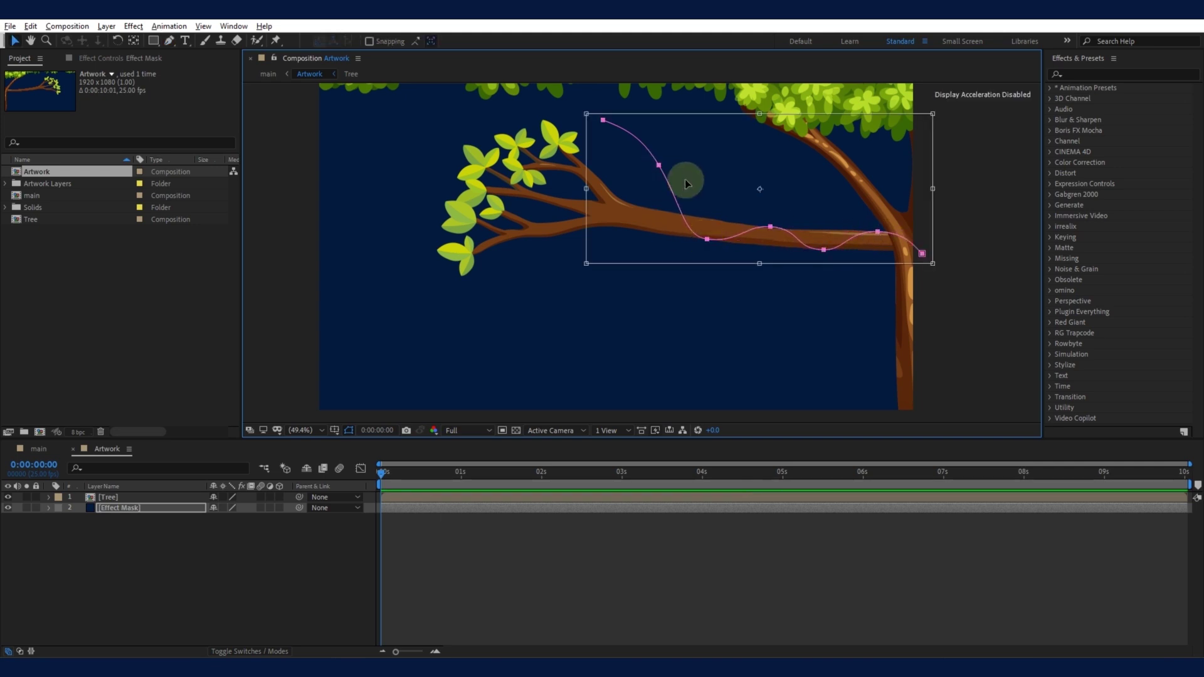
{"action": "left_click", "coordinate": [660, 166]}
{"action": "left_click", "coordinate": [642, 137]}
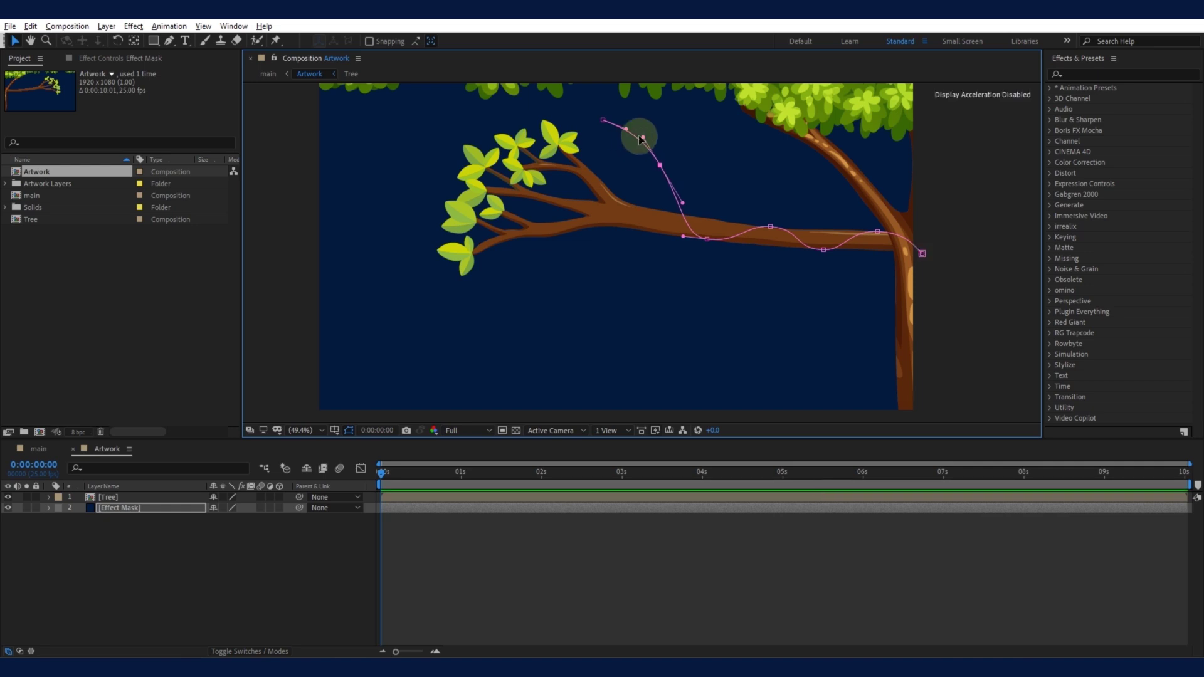
{"action": "left_click_drag", "start_coordinate": [644, 140], "coordinate": [646, 141]}
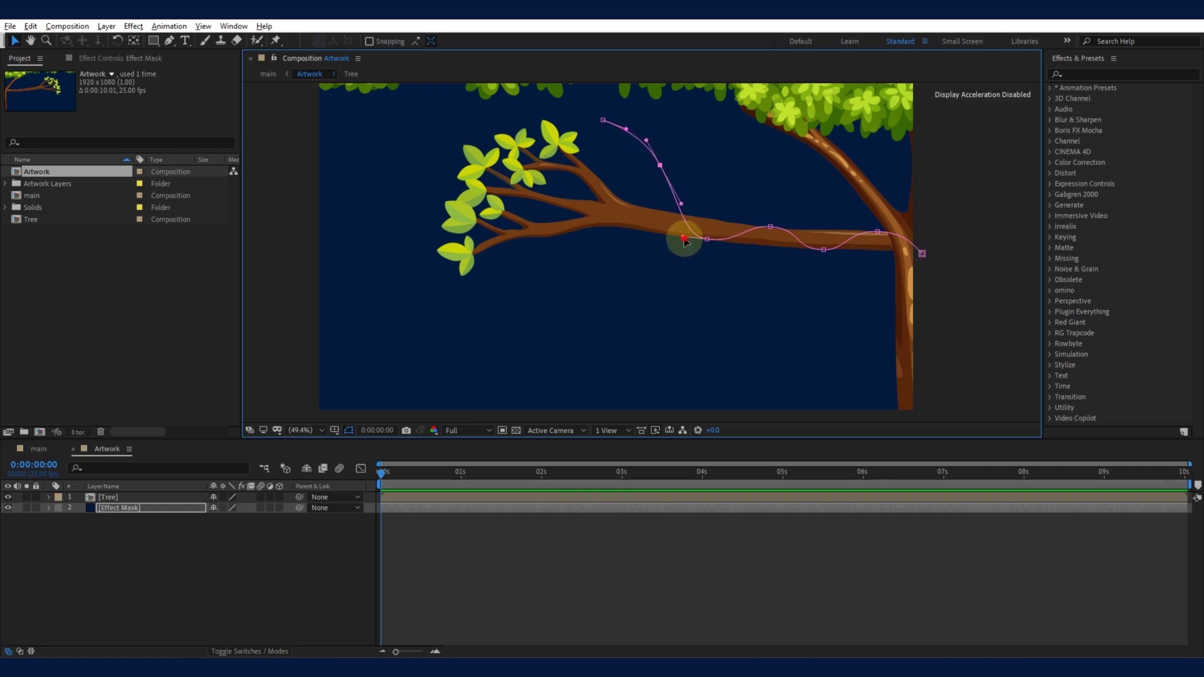
{"action": "left_click", "coordinate": [769, 227]}
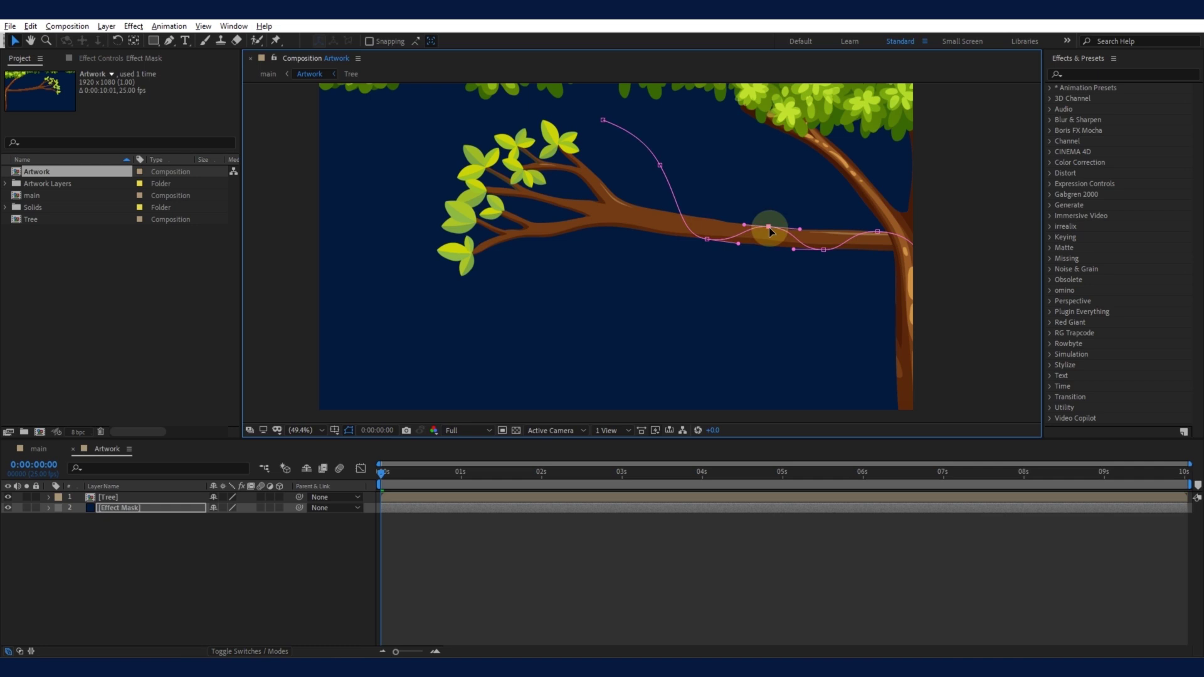
{"action": "left_click", "coordinate": [224, 533]}
Step: Rename the snake artwork footage in the Artwork Layers folder as Snake and create a new composition from it
{"action": "left_click", "coordinate": [6, 183]}
{"action": "right_click", "coordinate": [51, 206]}
{"action": "left_click", "coordinate": [126, 410]}
{"action": "type", "text": "Snake"}
{"action": "key", "text": "Return"}
{"action": "left_click_drag", "start_coordinate": [114, 207], "coordinate": [40, 431]}
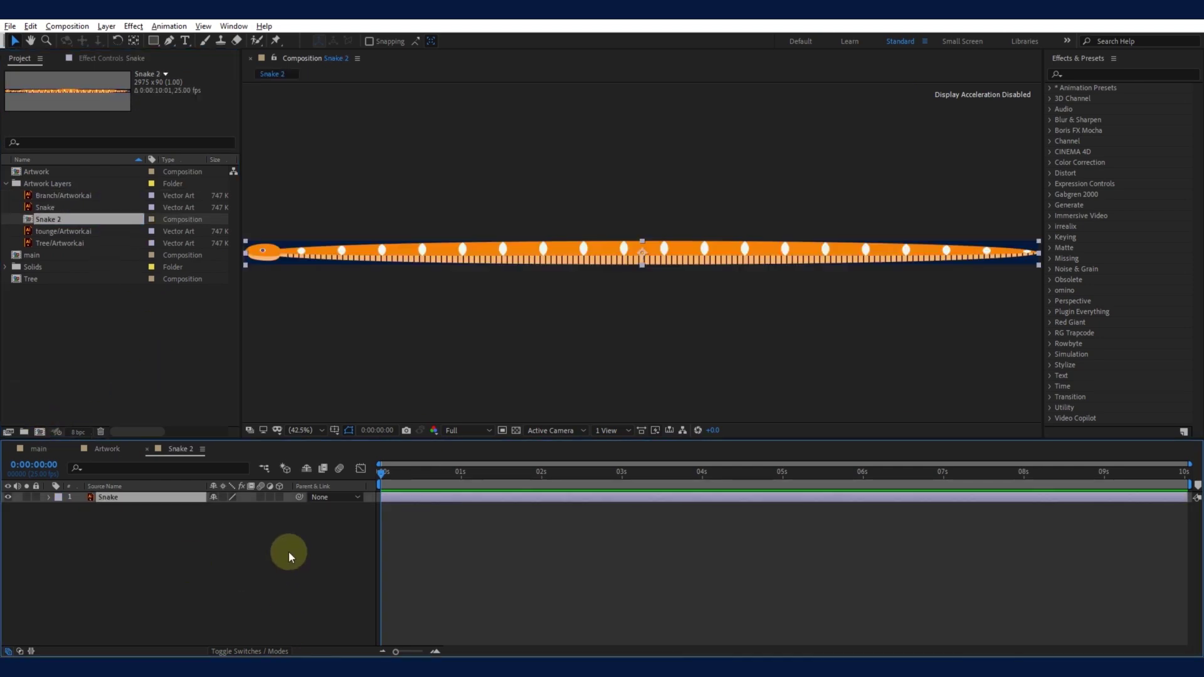
Step: Resize the Snake 2 composition to 3100 px wide and 100 px high
{"action": "left_click", "coordinate": [182, 554]}
{"action": "key", "text": "ctrl+k"}
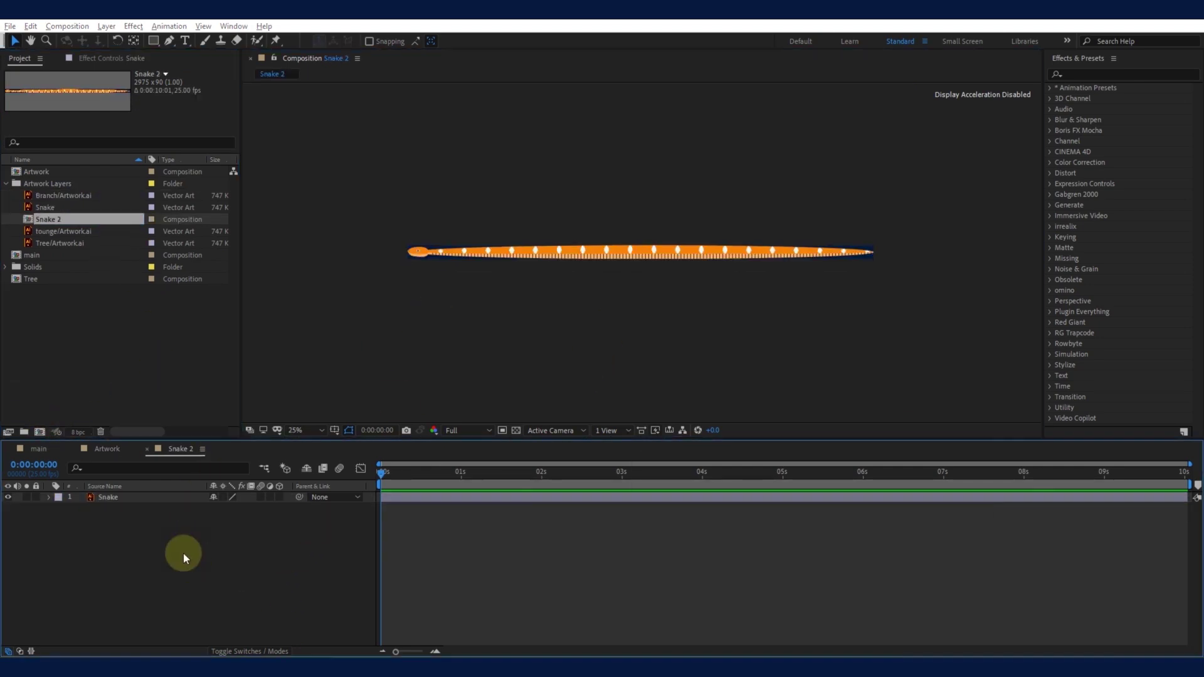
{"action": "left_click", "coordinate": [733, 278]}
{"action": "left_click", "coordinate": [719, 301]}
{"action": "type", "text": "100"}
{"action": "key", "text": "Return"}
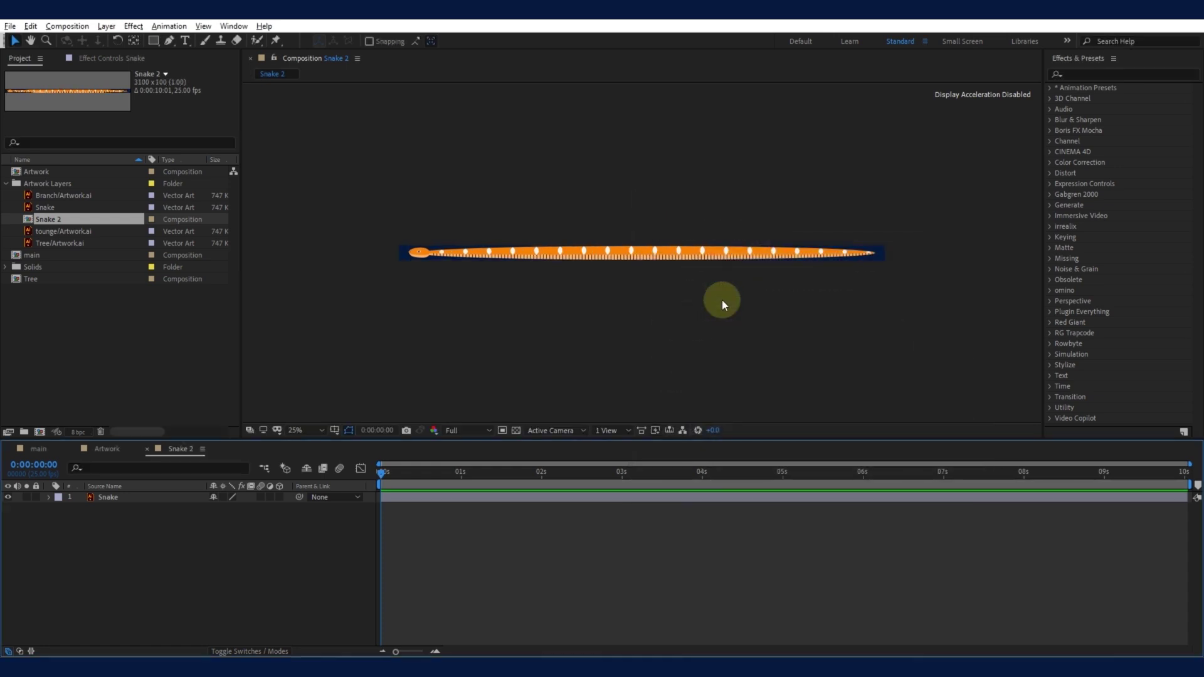
Step: Add the Snake 2 composition to Artwork as the lowest layer
{"action": "left_click", "coordinate": [110, 450]}
{"action": "left_click_drag", "start_coordinate": [60, 219], "coordinate": [107, 530]}
Step: Find the omino snake effect and apply it to the Effect Mask layer
{"action": "left_click", "coordinate": [126, 510]}
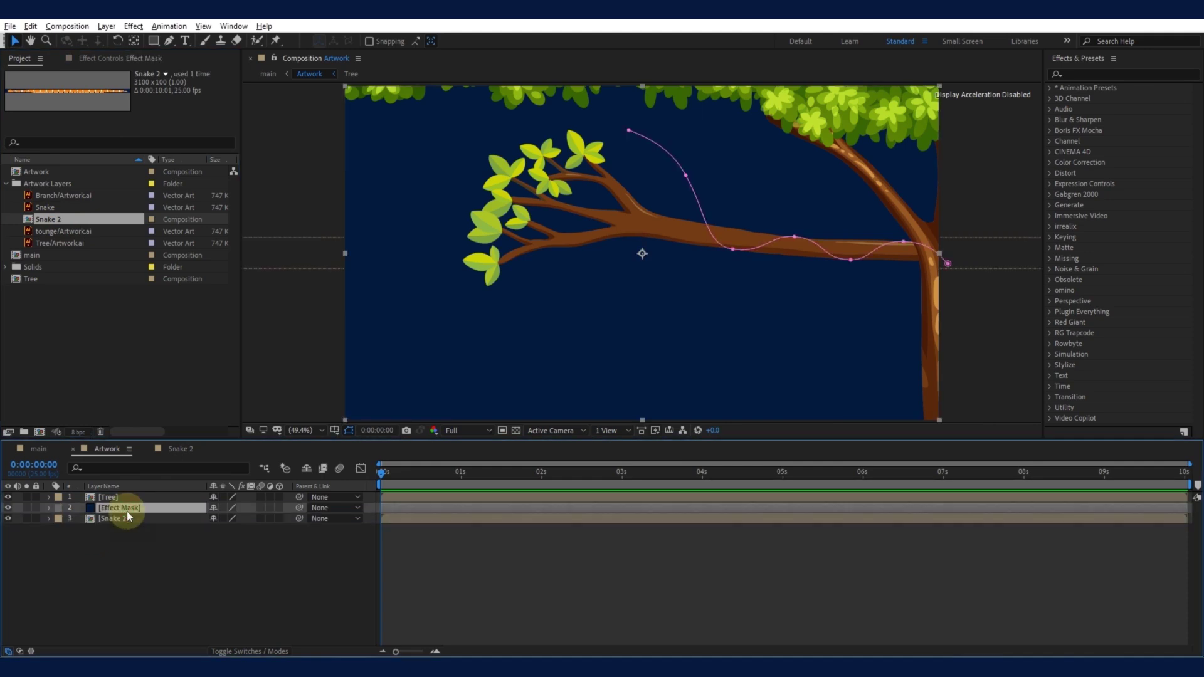
{"action": "left_click", "coordinate": [1113, 74]}
{"action": "type", "text": "omino"}
{"action": "left_click", "coordinate": [1097, 142]}
{"action": "left_click_drag", "start_coordinate": [1110, 146], "coordinate": [866, 510]}
Step: Set the omino snake source layer to Snake 2, the path to Mask 1 and the source scale to 28%
{"action": "left_click", "coordinate": [168, 95]}
{"action": "left_click", "coordinate": [169, 154]}
{"action": "left_click", "coordinate": [170, 117]}
{"action": "left_click", "coordinate": [143, 108]}
{"action": "left_click_drag", "start_coordinate": [143, 108], "coordinate": [158, 111]}
Step: Move the Effect Mask layer above Tree and enable clear background in its omino snake effect
{"action": "left_click_drag", "start_coordinate": [127, 509], "coordinate": [135, 495]}
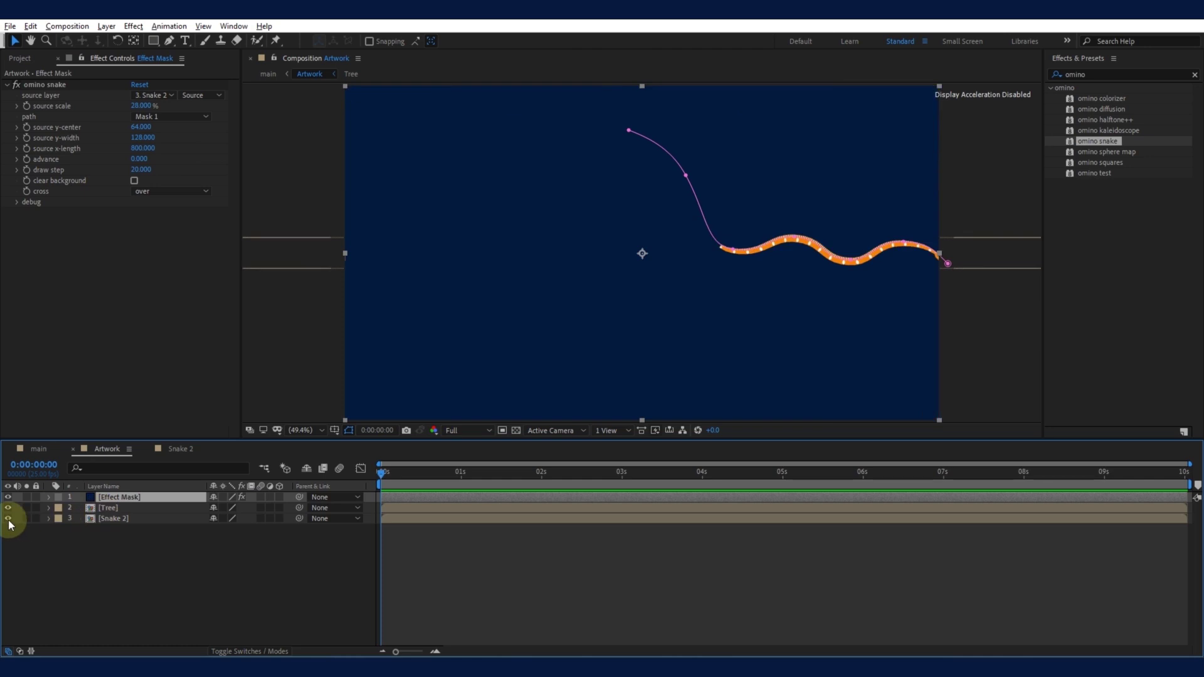
{"action": "left_click", "coordinate": [134, 181]}
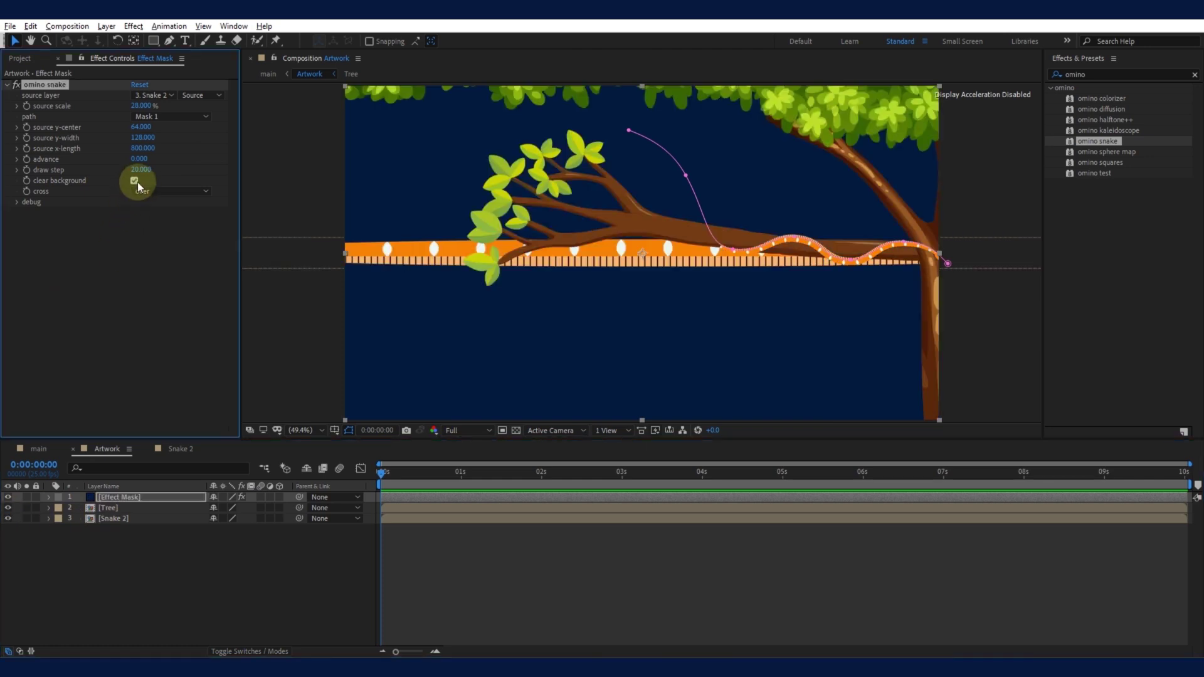
Step: Hide the Snake 2 layer and set the omino snake source scale to 50%
{"action": "left_click", "coordinate": [8, 518]}
{"action": "left_click", "coordinate": [141, 498]}
{"action": "left_click", "coordinate": [149, 108]}
{"action": "type", "text": "50"}
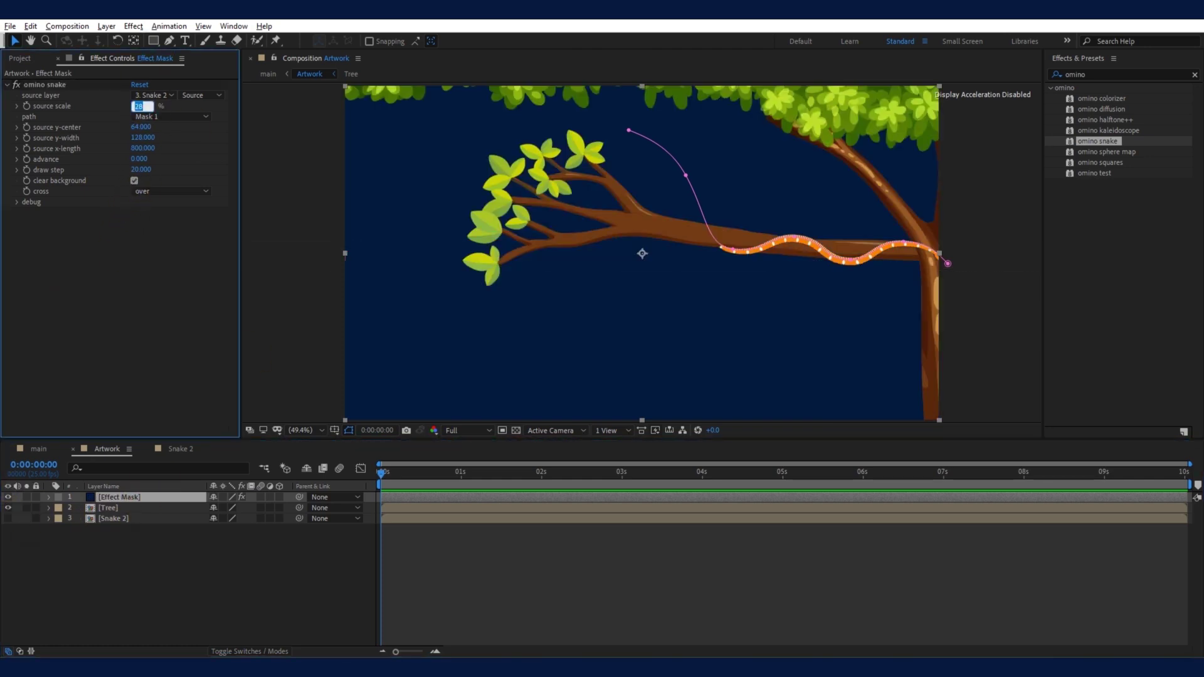
{"action": "key", "text": "Return"}
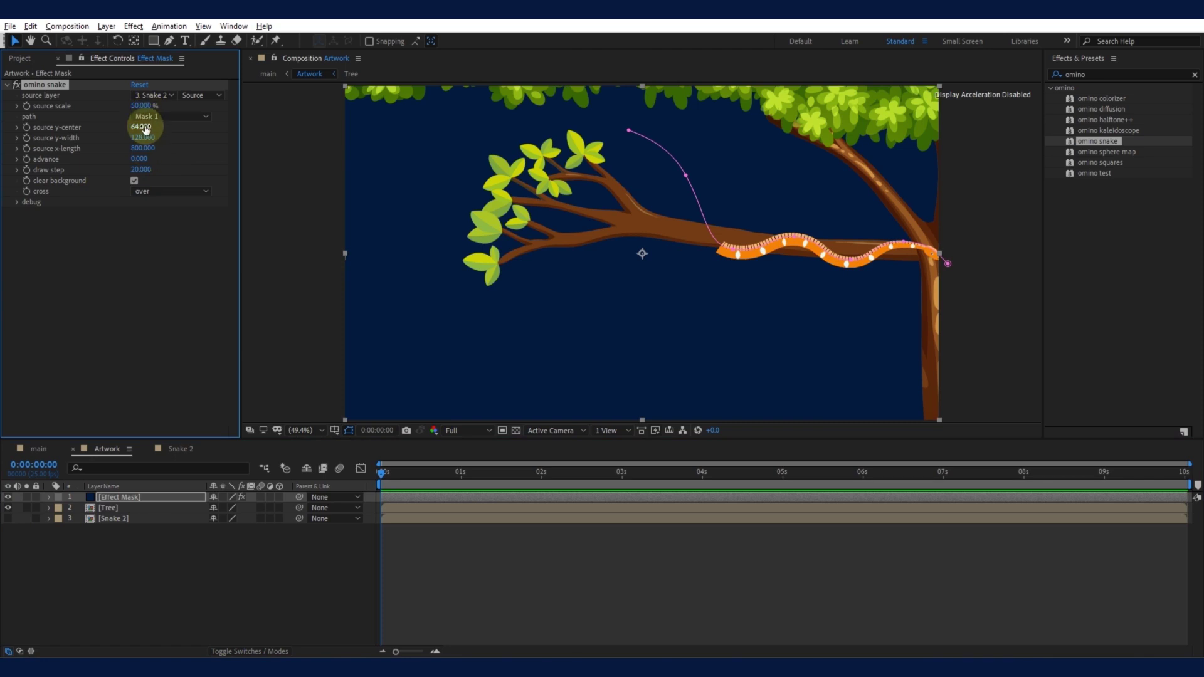
Step: Set the omino snake source x-length to 2000, the draw step to 1 and the advance to 250
{"action": "left_click_drag", "start_coordinate": [143, 153], "coordinate": [262, 159]}
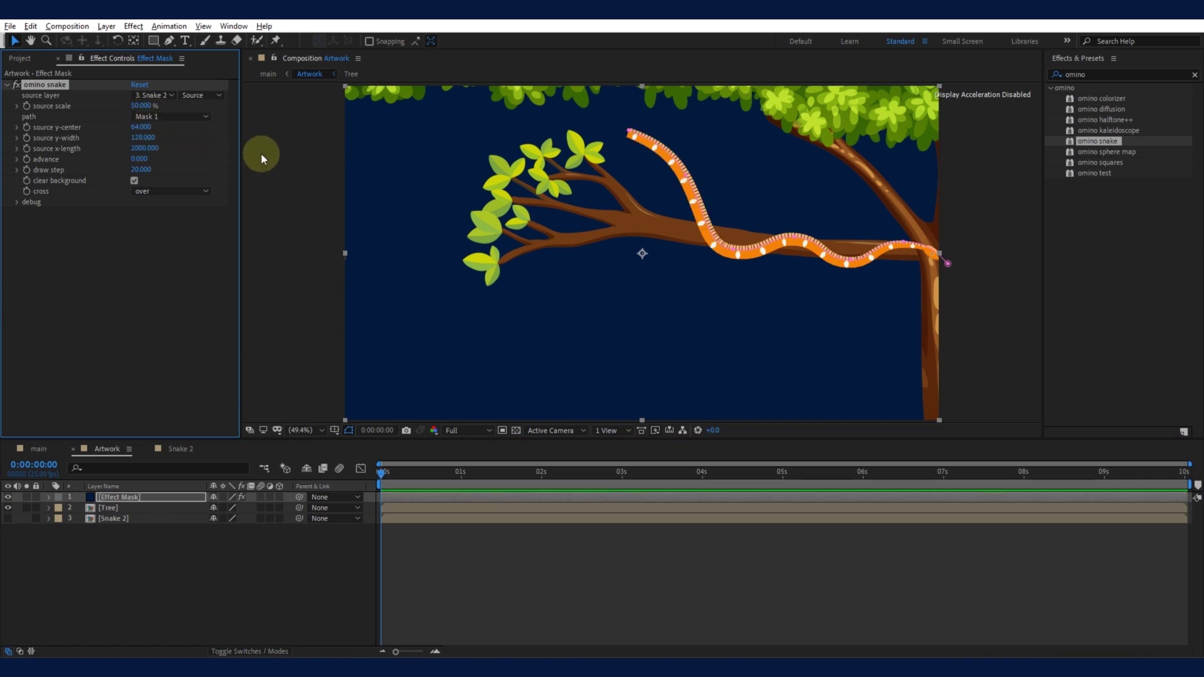
{"action": "left_click_drag", "start_coordinate": [147, 169], "coordinate": [22, 179]}
{"action": "mouse_move", "coordinate": [147, 158]}
{"action": "left_mouse_down"}
{"action": "mouse_move", "coordinate": [123, 160]}
{"action": "mouse_move", "coordinate": [162, 164]}
{"action": "left_mouse_up"}
{"action": "left_click", "coordinate": [163, 496]}
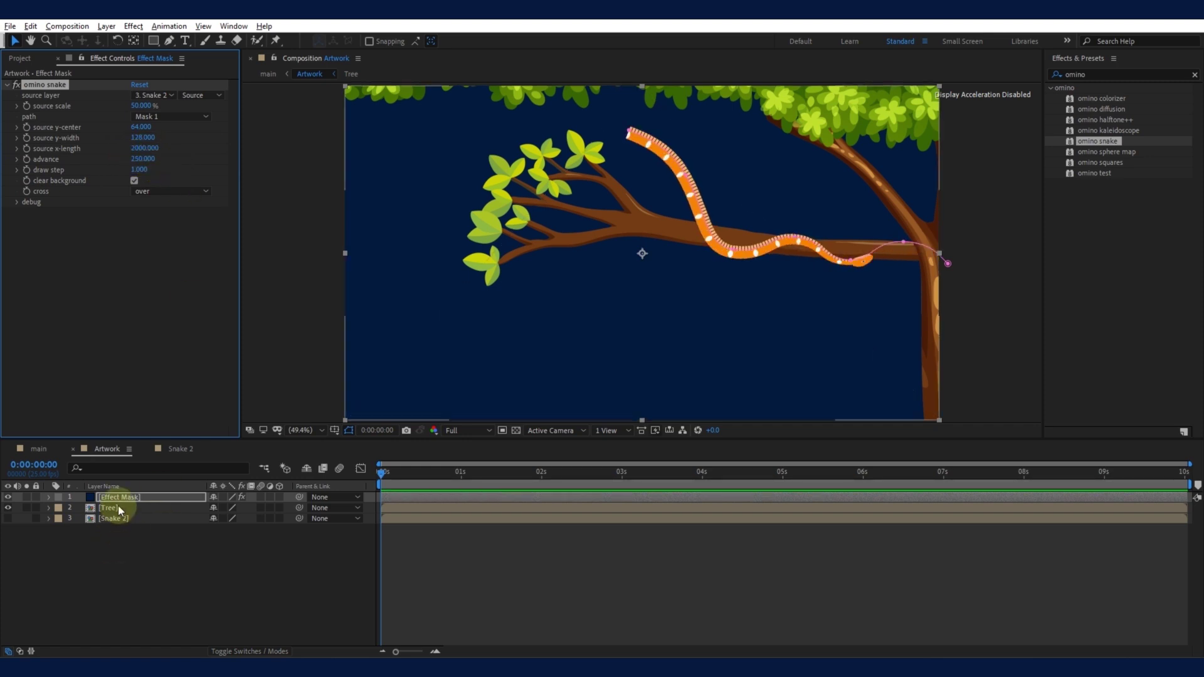
Step: Flip the Snake layer inside the Snake 2 composition both horizontally and vertically using a negative scale
{"action": "double_click", "coordinate": [119, 518]}
{"action": "left_click", "coordinate": [135, 498]}
{"action": "key", "text": "s"}
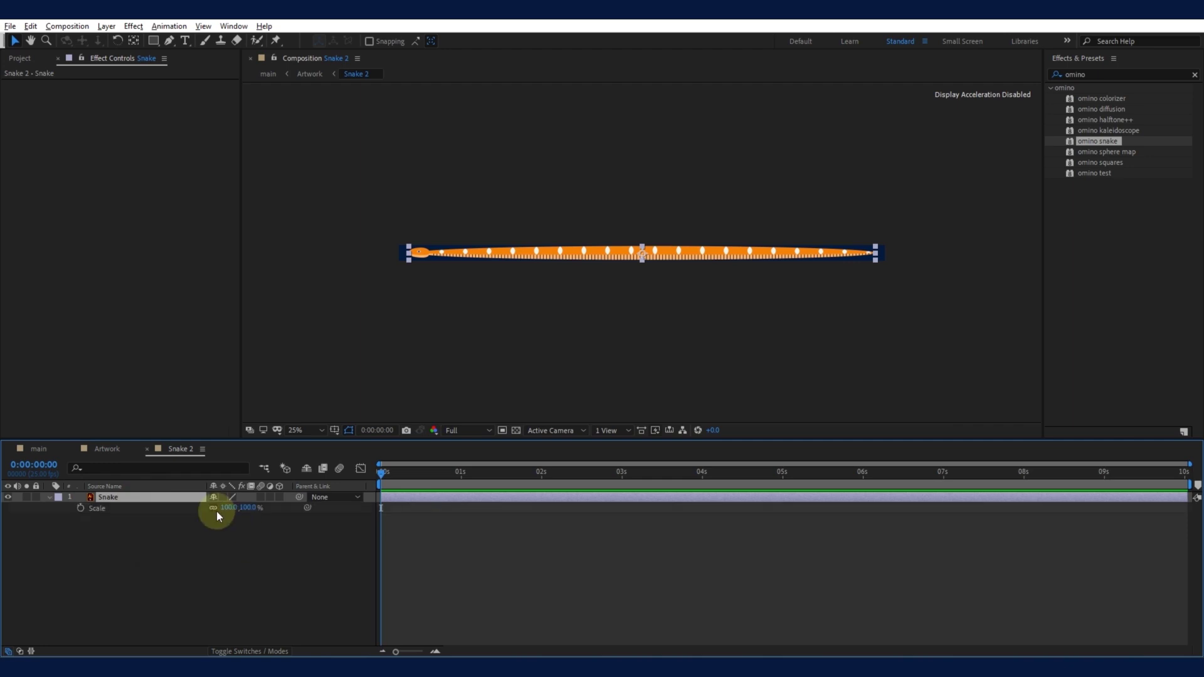
{"action": "key", "text": "Return"}
{"action": "key", "text": "s"}
{"action": "left_click", "coordinate": [232, 526]}
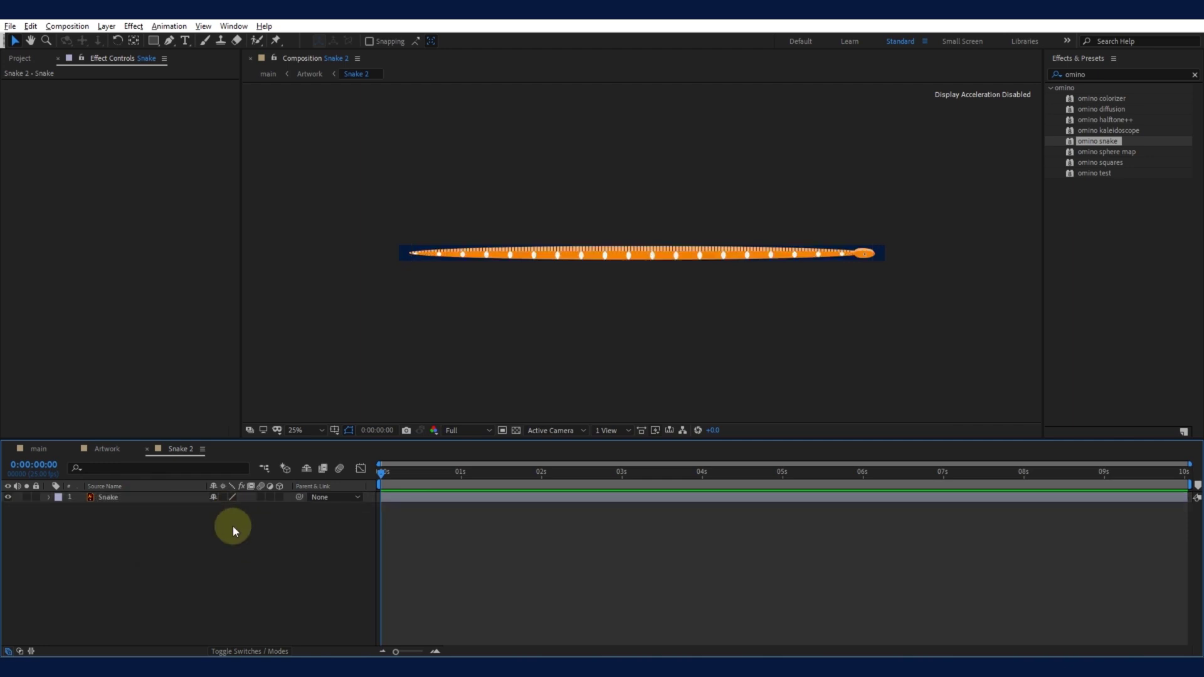
Step: Return to the Artwork composition and set the Effect Mask's omino snake advance to -300
{"action": "left_click", "coordinate": [116, 450]}
{"action": "left_click", "coordinate": [141, 496]}
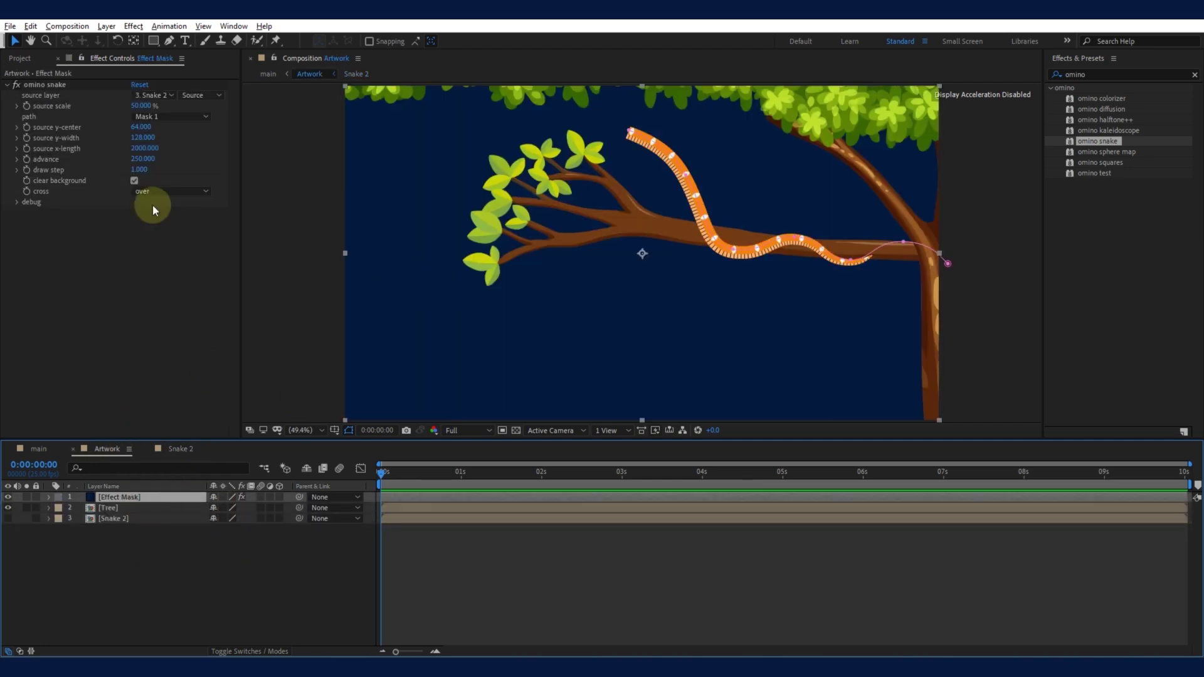
{"action": "left_click_drag", "start_coordinate": [136, 159], "coordinate": [121, 164]}
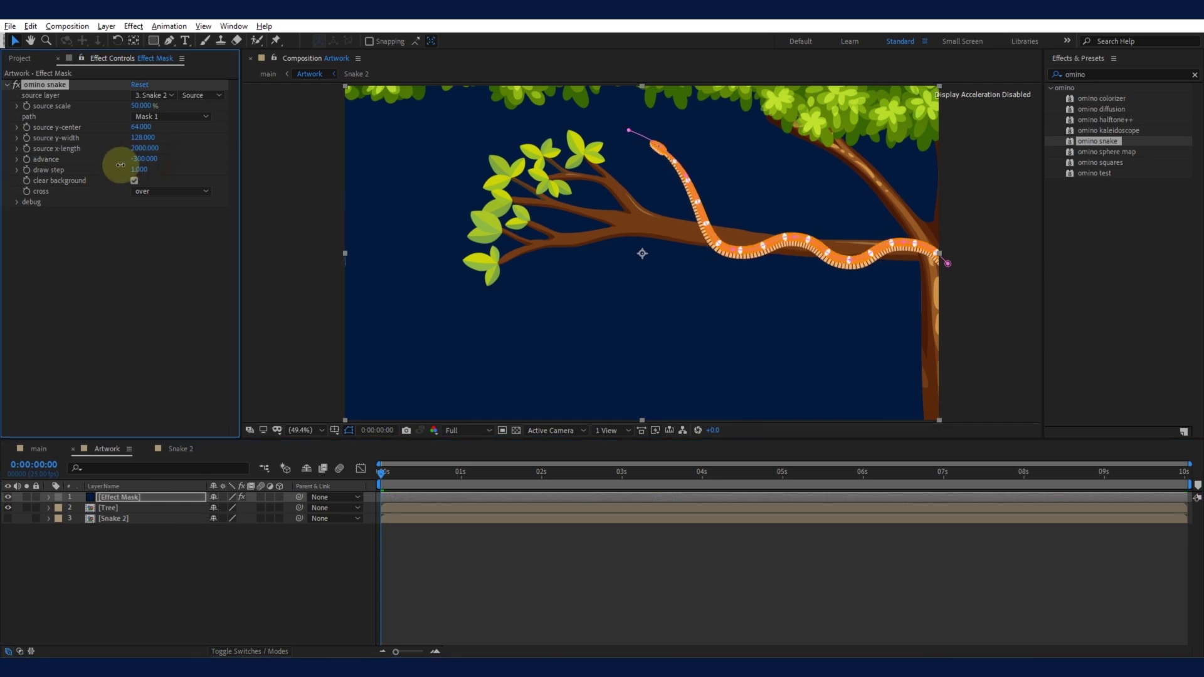
{"action": "left_click", "coordinate": [231, 595]}
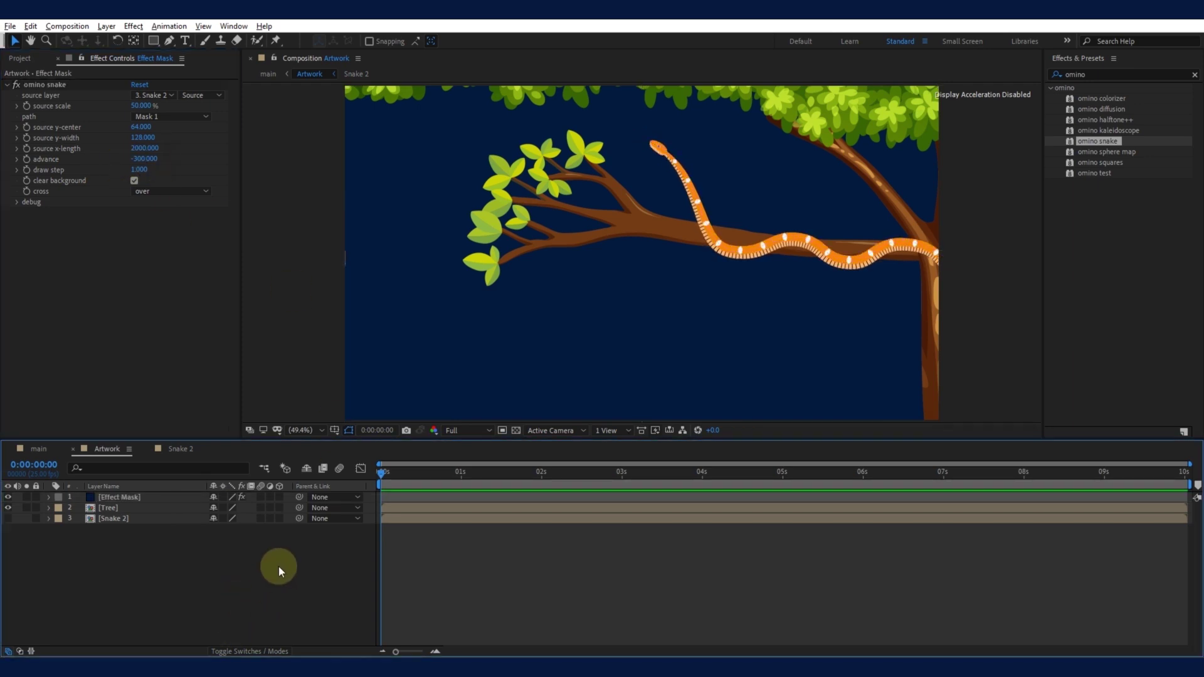
Step: Move the Effect Mask path's points along the branch to make the snake's waves taller and deeper
{"action": "left_click", "coordinate": [130, 499]}
{"action": "scroll", "coordinate": [725, 297], "scroll_direction": "up", "scroll_amount": 5}
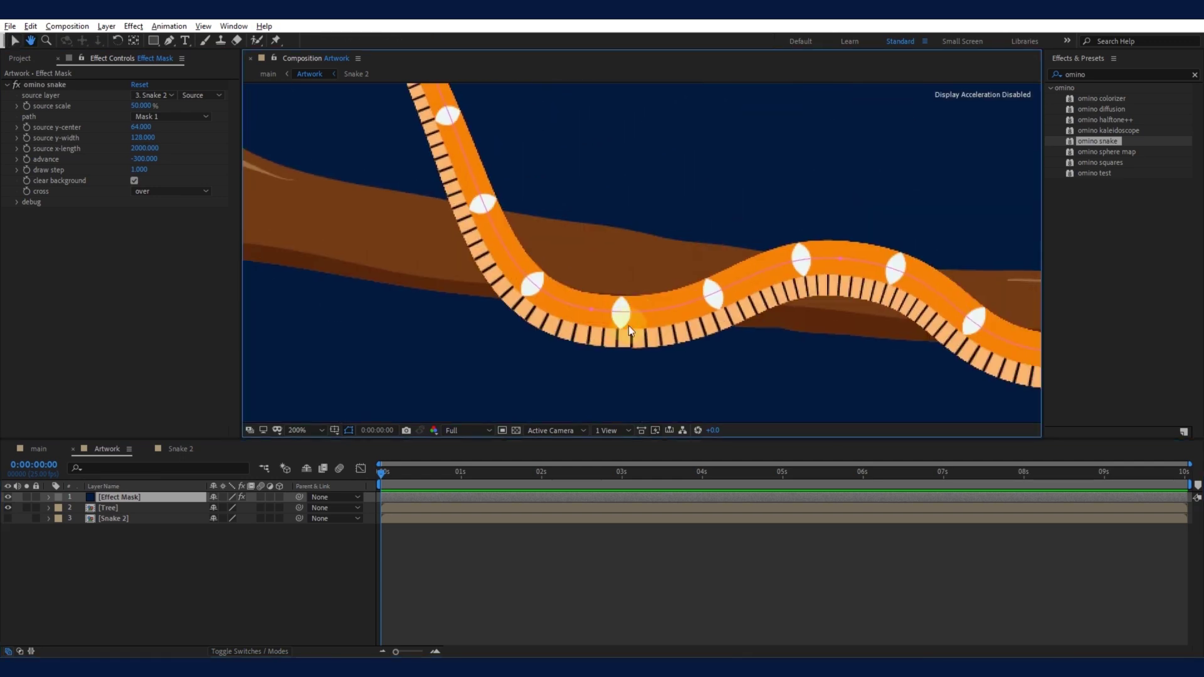
{"action": "left_click_drag", "start_coordinate": [588, 321], "coordinate": [588, 334]}
{"action": "left_click_drag", "start_coordinate": [839, 261], "coordinate": [586, 240]}
{"action": "left_click_drag", "start_coordinate": [802, 360], "coordinate": [688, 350]}
{"action": "left_click_drag", "start_coordinate": [761, 291], "coordinate": [511, 300]}
{"action": "left_click_drag", "start_coordinate": [651, 270], "coordinate": [662, 232]}
Step: Fine-tune the mask path's remaining wave points and handles close to the trunk
{"action": "left_click_drag", "start_coordinate": [789, 318], "coordinate": [806, 311]}
{"action": "scroll", "coordinate": [805, 311], "scroll_direction": "down", "scroll_amount": 1}
{"action": "left_click_drag", "start_coordinate": [569, 272], "coordinate": [684, 279]}
{"action": "left_click_drag", "start_coordinate": [792, 350], "coordinate": [792, 351]}
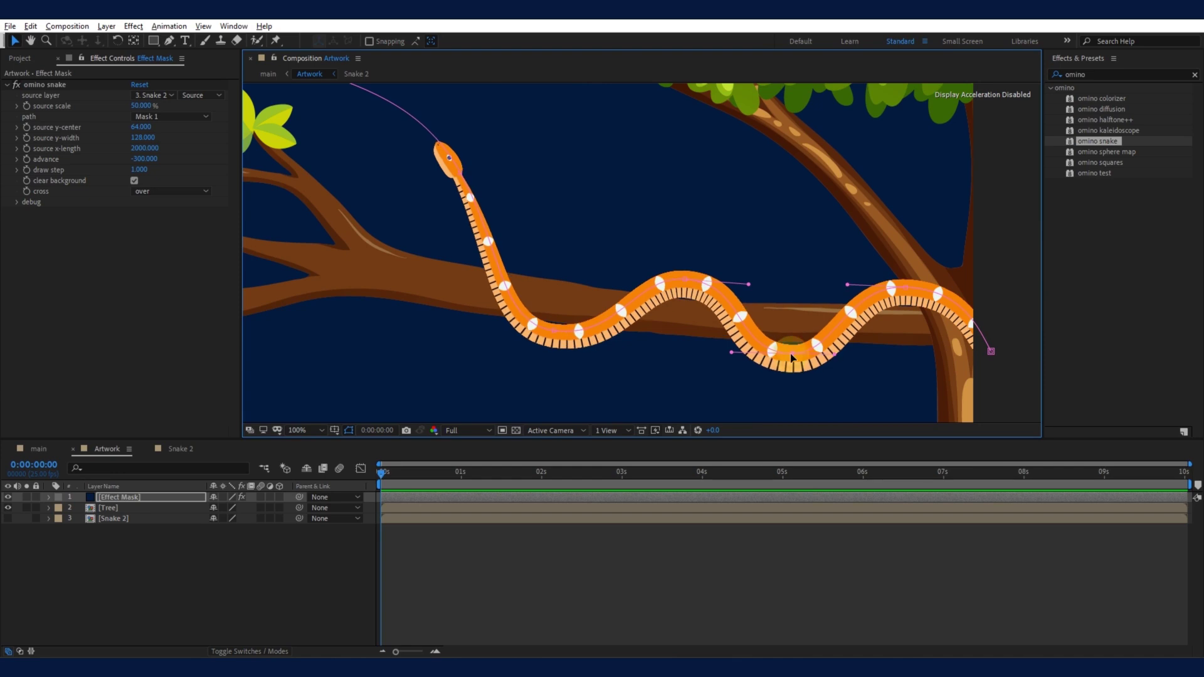
{"action": "left_click", "coordinate": [904, 291]}
{"action": "double_click", "coordinate": [907, 287]}
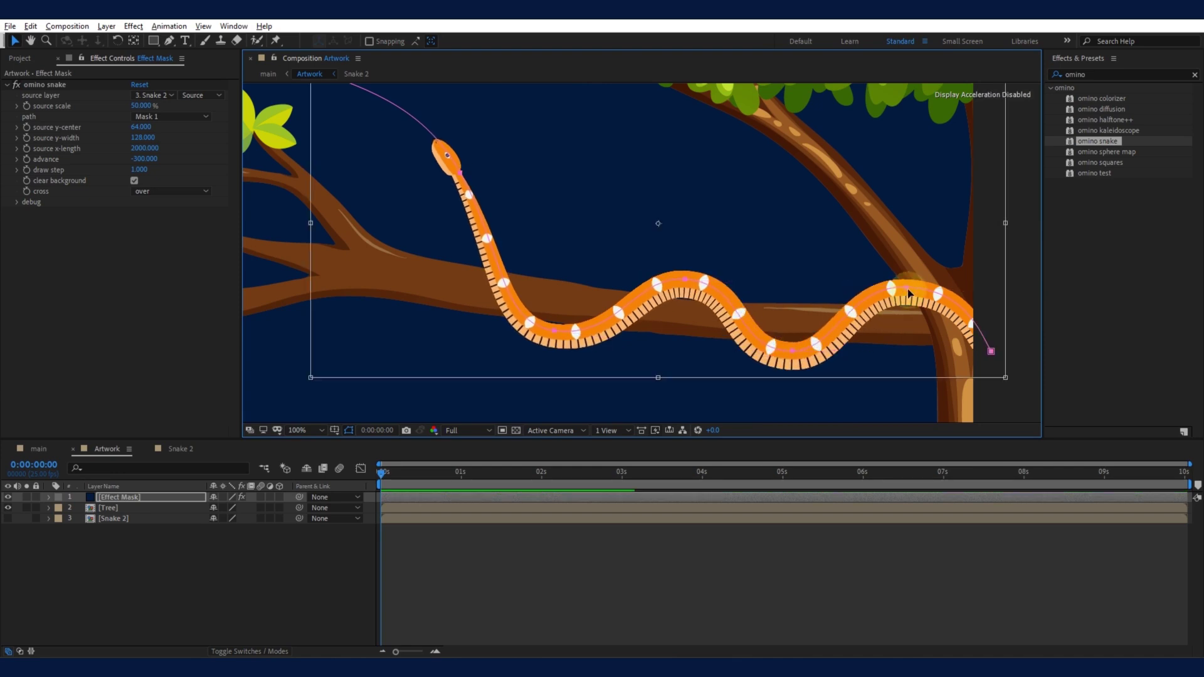
{"action": "scroll", "coordinate": [664, 279], "scroll_direction": "down", "scroll_amount": 1}
{"action": "left_click", "coordinate": [307, 430]}
{"action": "left_click", "coordinate": [301, 216]}
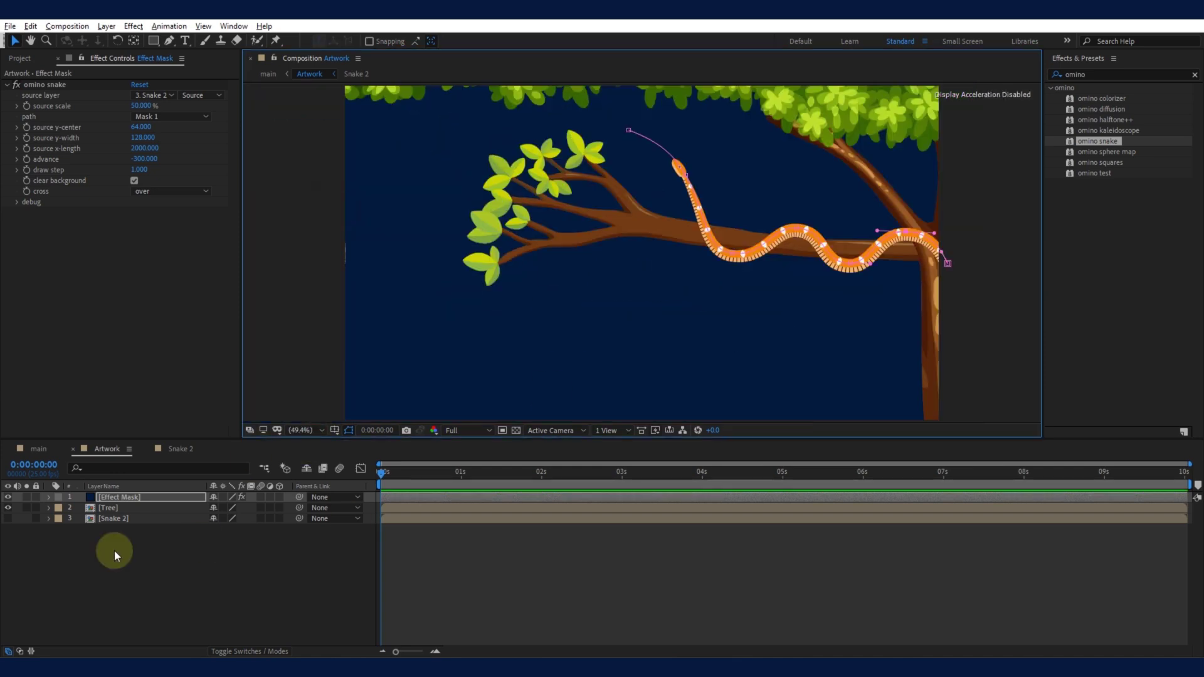
Step: Keyframe the Effect Mask's omino snake advance from -1940 at 0 seconds to -250 at 5 seconds
{"action": "left_click", "coordinate": [142, 161]}
{"action": "left_click_drag", "start_coordinate": [141, 159], "coordinate": [150, 160]}
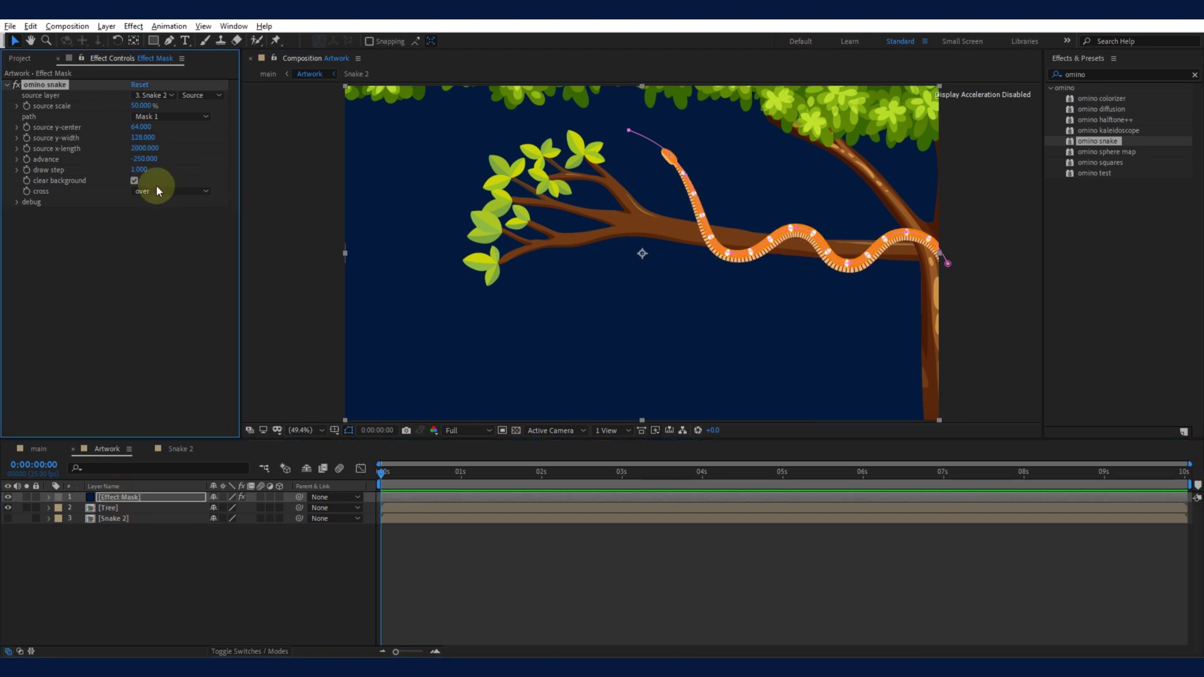
{"action": "left_click", "coordinate": [403, 492]}
{"action": "key", "text": "u"}
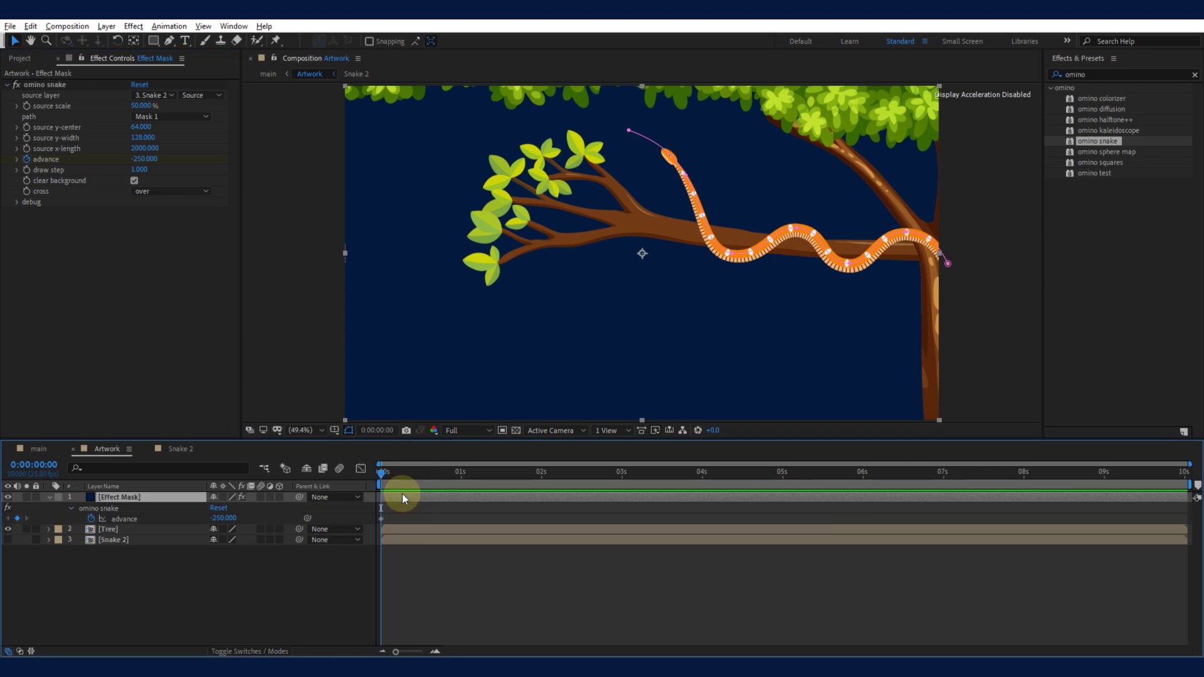
{"action": "left_click", "coordinate": [17, 519]}
{"action": "left_click", "coordinate": [8, 518]}
{"action": "left_click_drag", "start_coordinate": [227, 518], "coordinate": [167, 527]}
{"action": "key", "text": "u"}
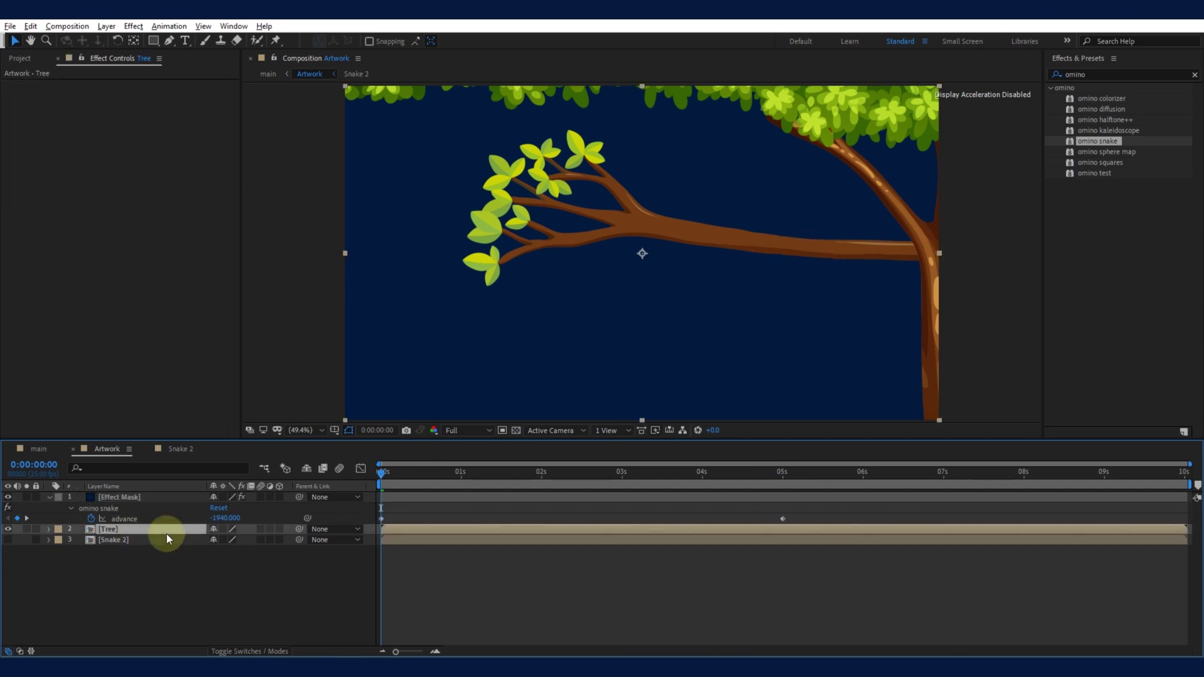
Step: Preview the snake's advance animation and end the work area at 6 seconds
{"action": "left_click", "coordinate": [780, 472]}
{"action": "left_click", "coordinate": [686, 607]}
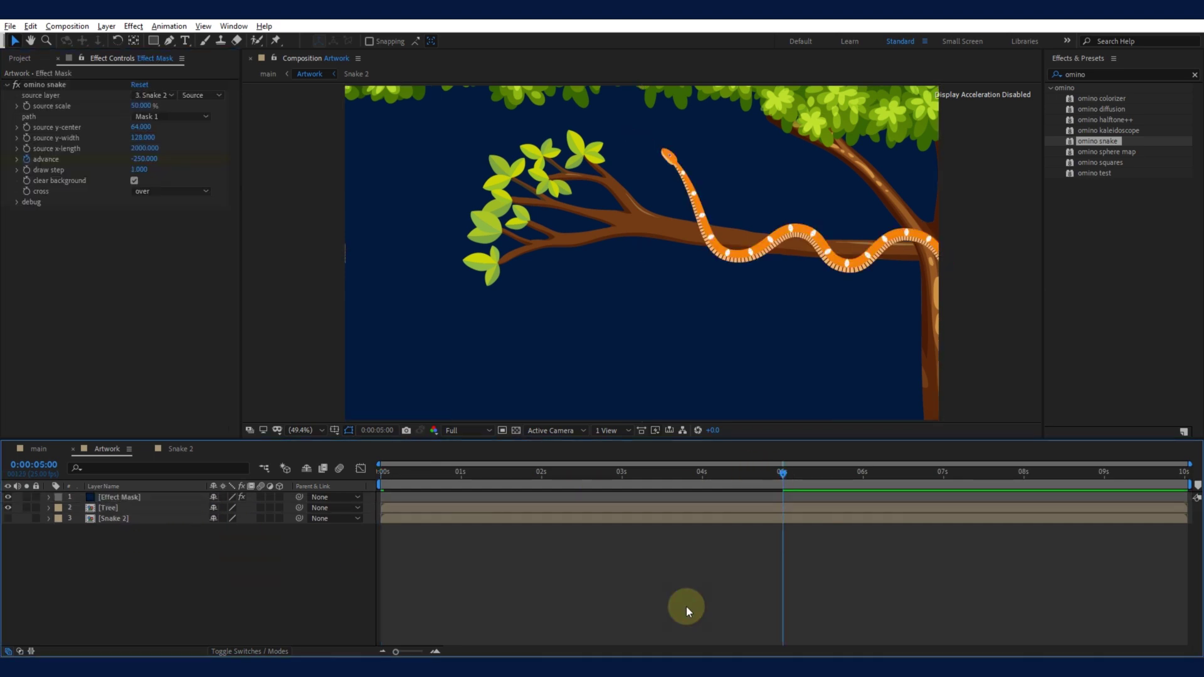
{"action": "key", "text": "space"}
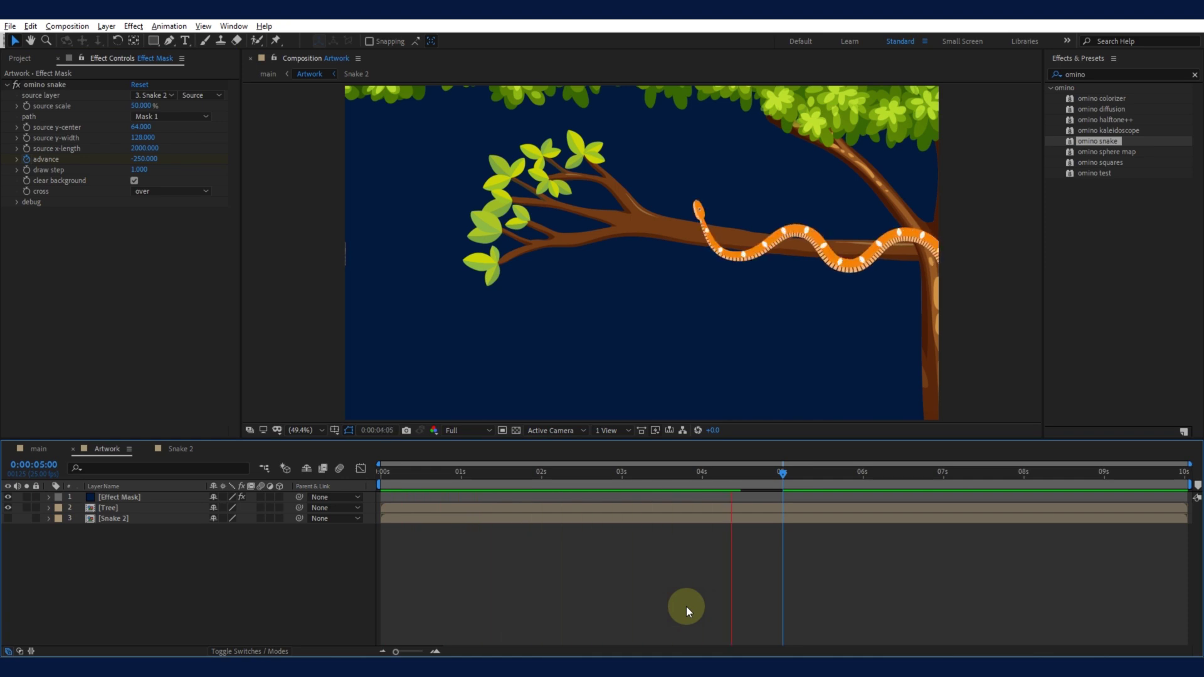
{"action": "key", "text": "space"}
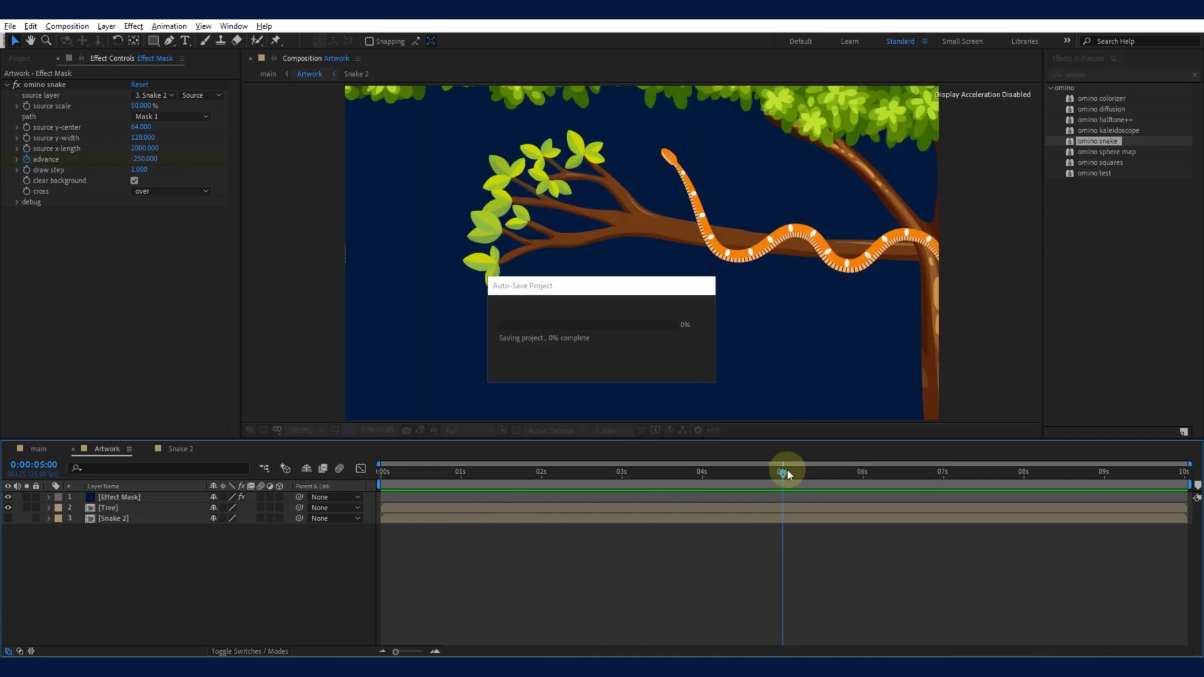
{"action": "left_click", "coordinate": [783, 472]}
{"action": "left_click", "coordinate": [863, 472]}
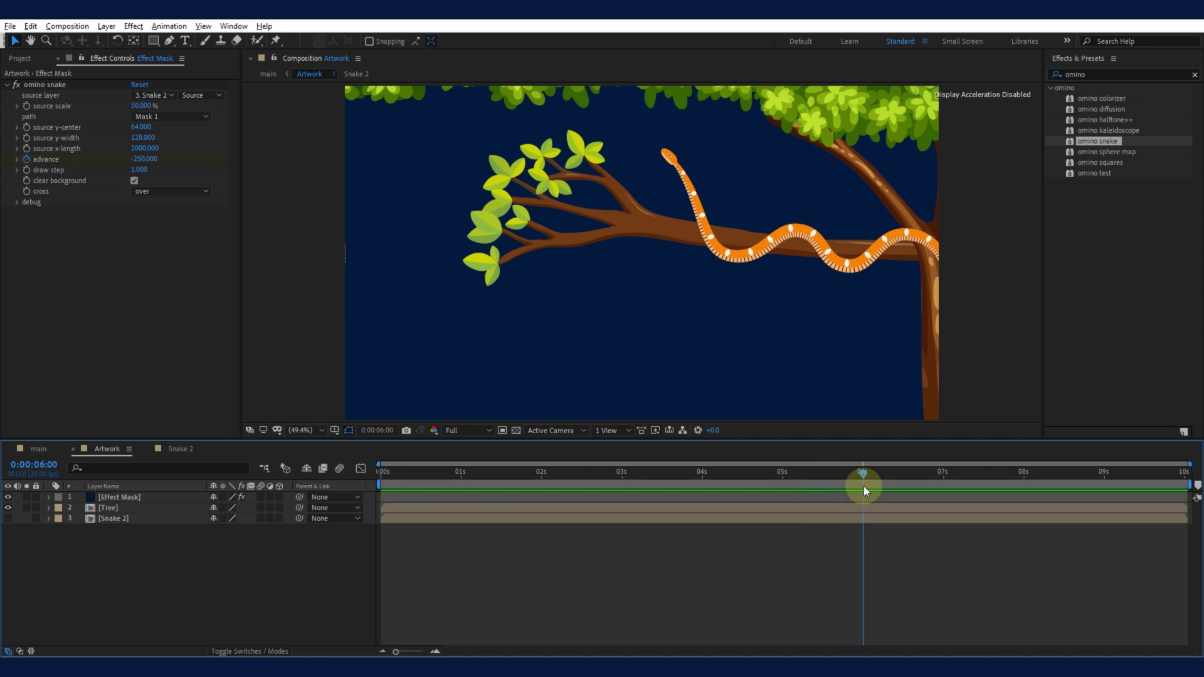
{"action": "key", "text": "n"}
Step: Apply Easy Ease to both advance keyframes on the Effect Mask layer
{"action": "left_click", "coordinate": [800, 497]}
{"action": "key", "text": "u"}
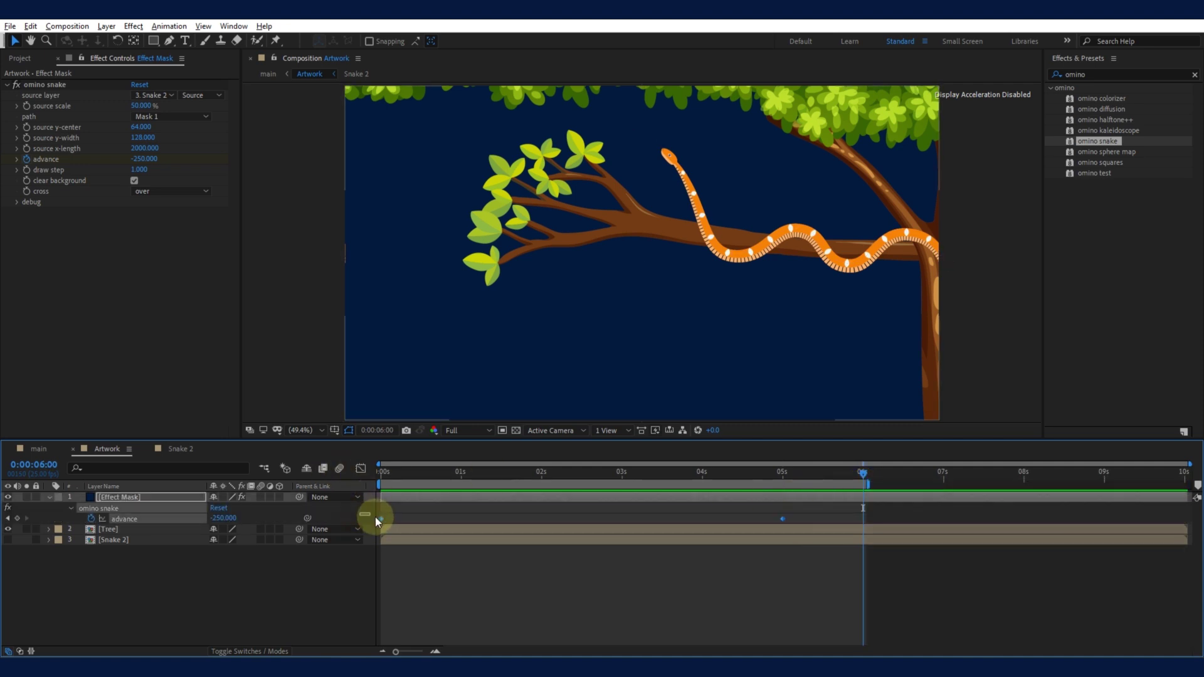
{"action": "left_click", "coordinate": [380, 519]}
{"action": "right_click", "coordinate": [380, 519]}
{"action": "mouse_move", "coordinate": [433, 510]}
{"action": "left_click", "coordinate": [561, 551]}
Step: Lengthen the ease into the last advance keyframe in the speed graph so the snake slows gradually, and preview the motion
{"action": "left_click", "coordinate": [361, 468]}
{"action": "left_click_drag", "start_coordinate": [717, 621], "coordinate": [673, 621]}
{"action": "left_click", "coordinate": [360, 468]}
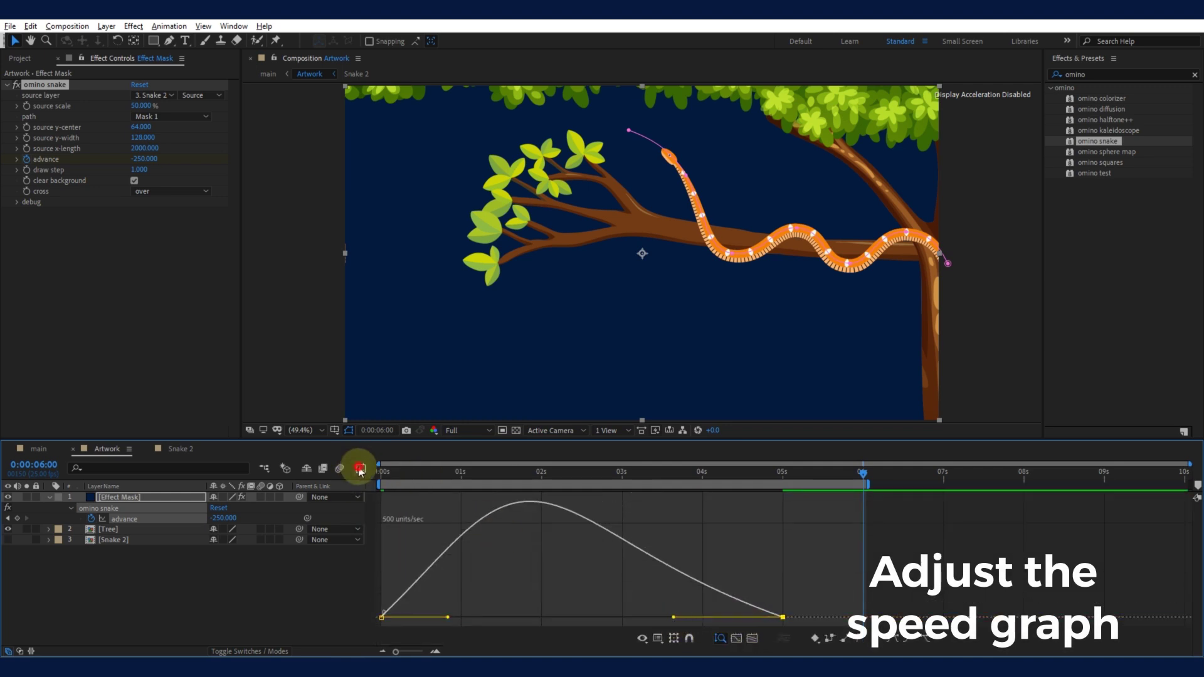
{"action": "key", "text": "space"}
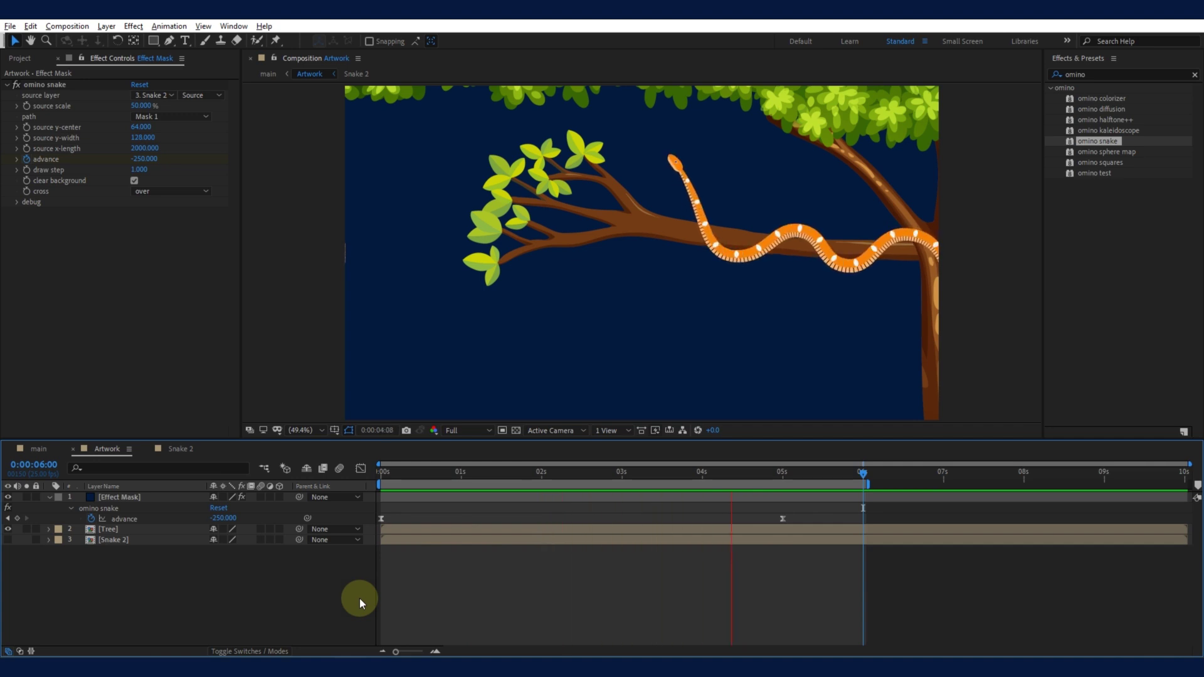
Step: Duplicate the Tree layer and draw three rectangular masks on the copy where the snake should pass behind the branch and trunk
{"action": "left_click", "coordinate": [50, 498]}
{"action": "left_click", "coordinate": [140, 507]}
{"action": "key", "text": "ctrl+d"}
{"action": "left_click", "coordinate": [153, 40]}
{"action": "left_click_drag", "start_coordinate": [892, 203], "coordinate": [956, 271]}
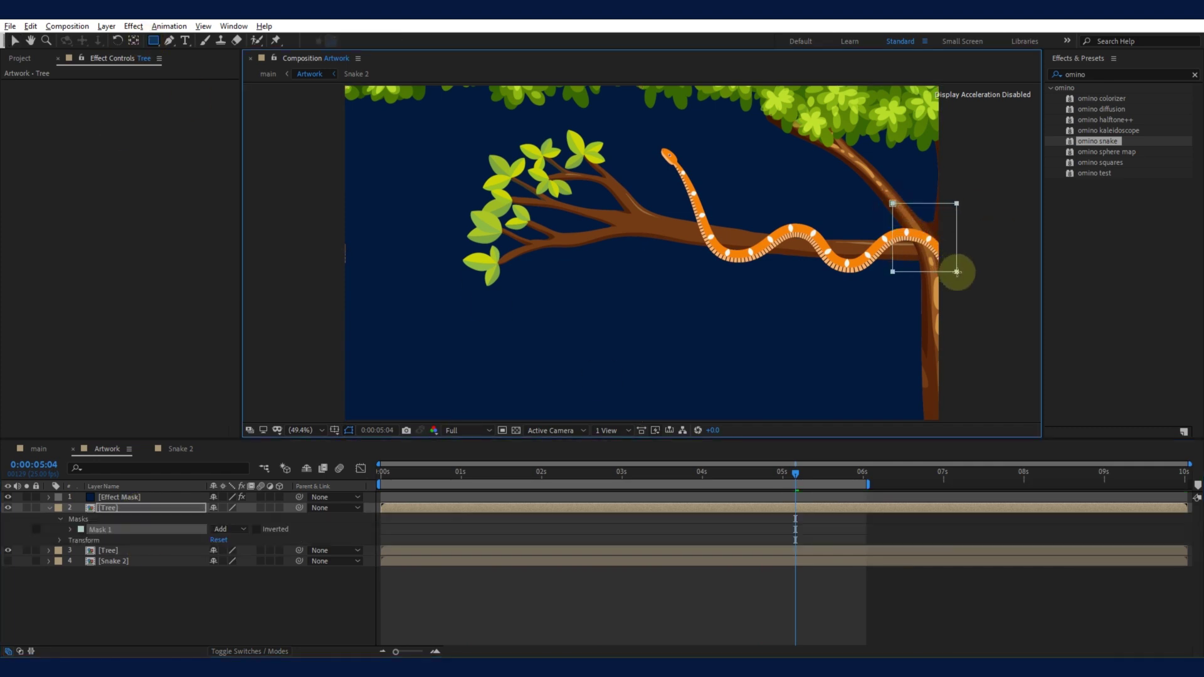
{"action": "left_click_drag", "start_coordinate": [839, 227], "coordinate": [802, 268]}
{"action": "left_click_drag", "start_coordinate": [734, 221], "coordinate": [688, 259]}
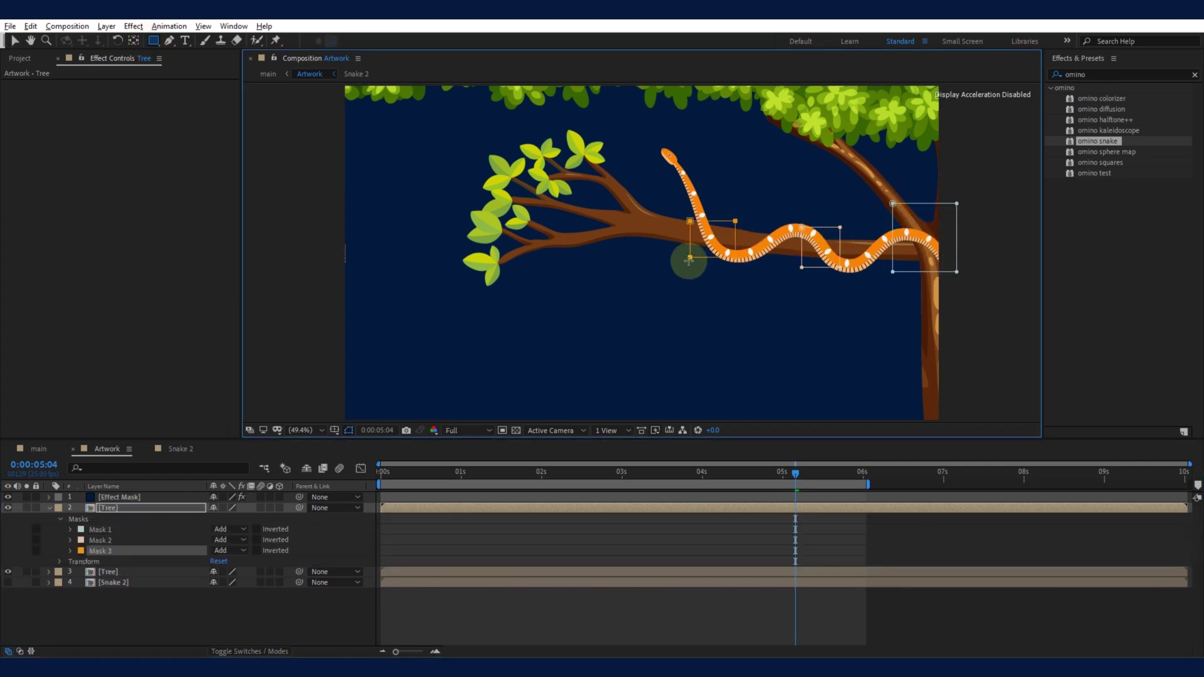
Step: Move the masked Tree copy above the Effect Mask and adjust its three masks so the snake wraps behind the wood
{"action": "left_click", "coordinate": [49, 508]}
{"action": "left_click_drag", "start_coordinate": [103, 510], "coordinate": [110, 491]}
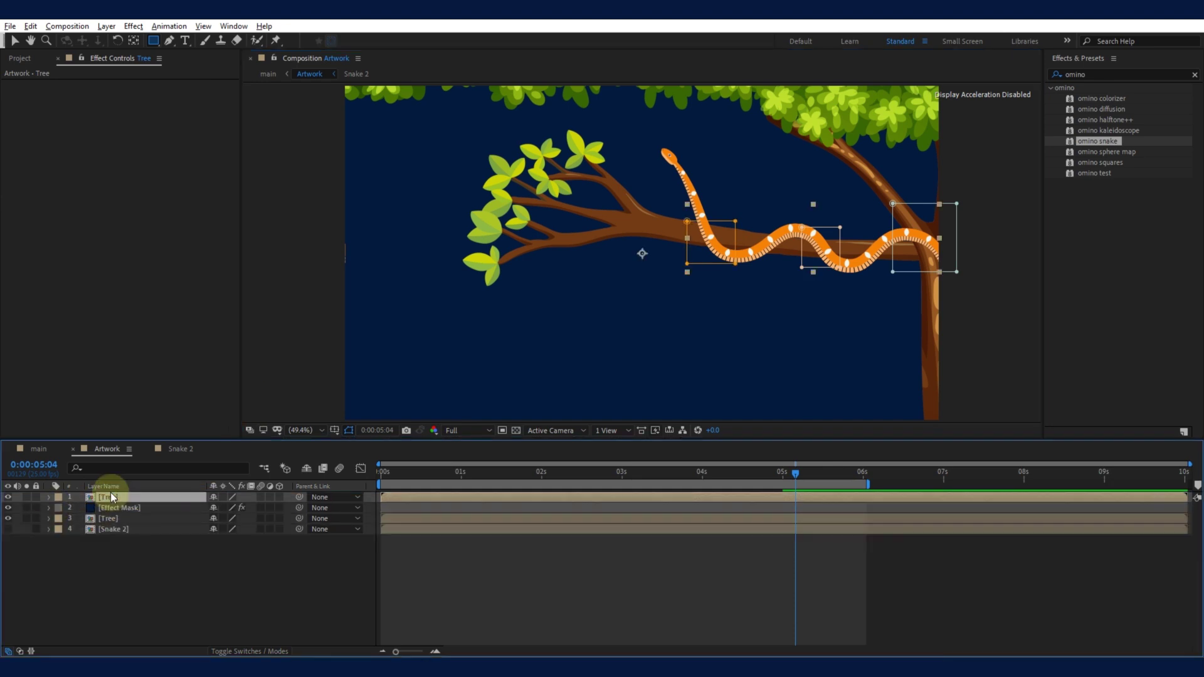
{"action": "key", "text": "v"}
{"action": "double_click", "coordinate": [734, 241]}
{"action": "left_click_drag", "start_coordinate": [727, 244], "coordinate": [733, 243]}
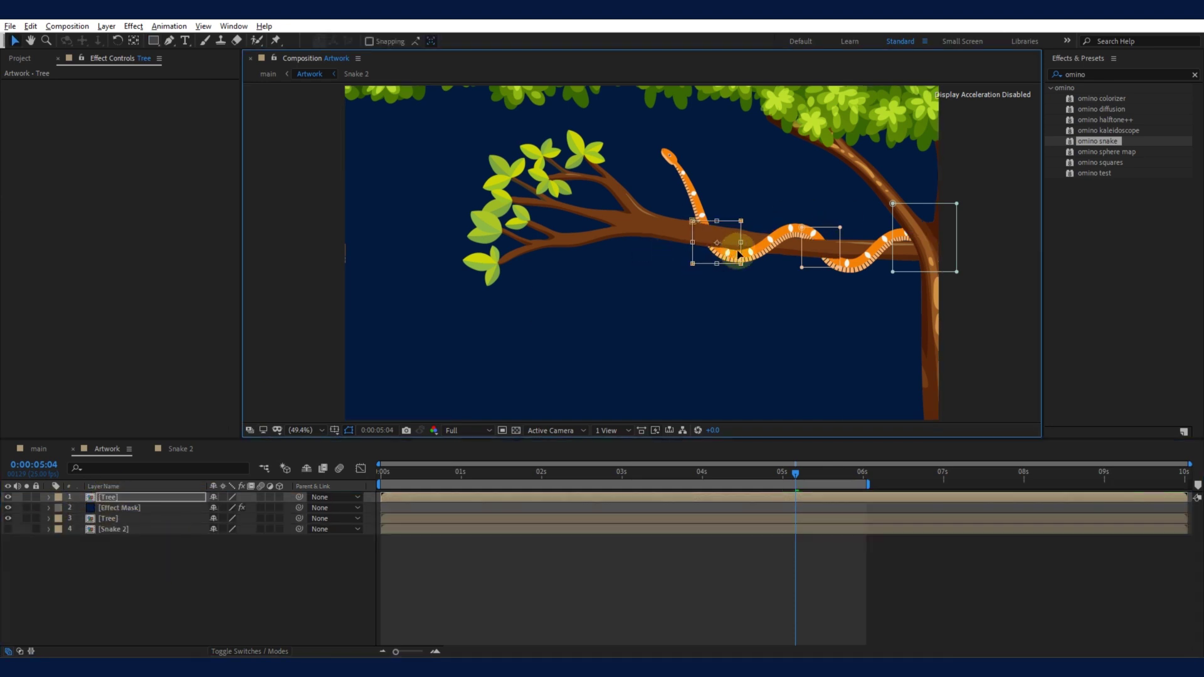
{"action": "left_click_drag", "start_coordinate": [815, 264], "coordinate": [914, 240]}
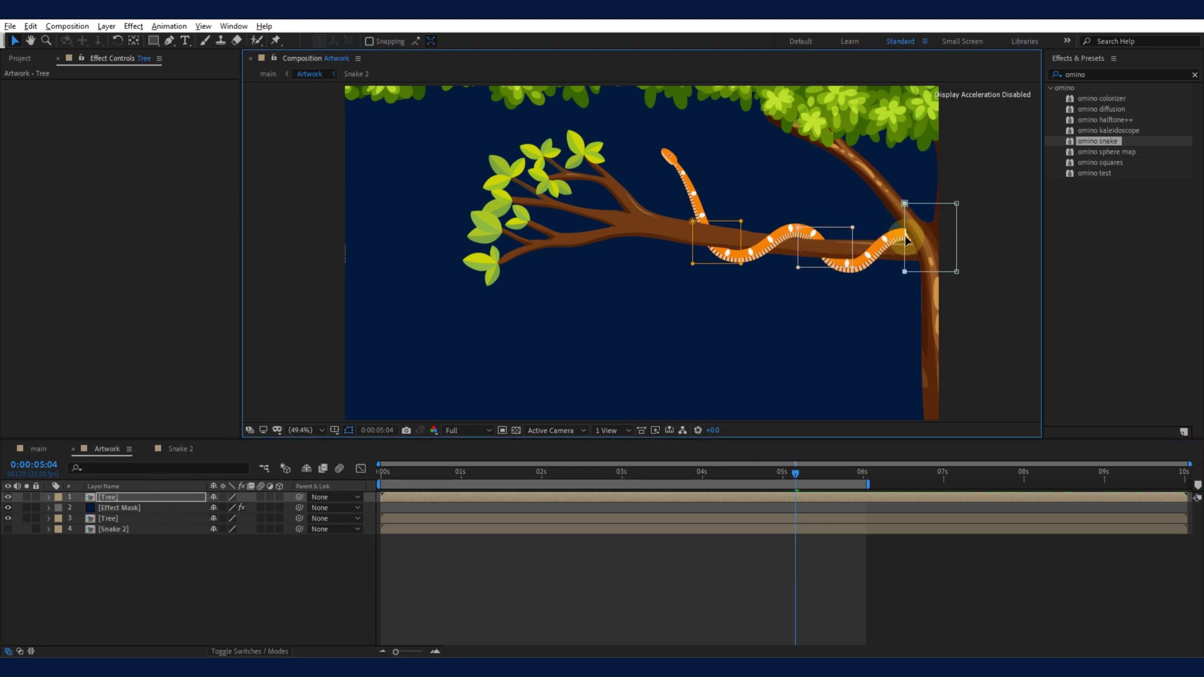
{"action": "left_click", "coordinate": [582, 562]}
{"action": "key", "text": "space"}
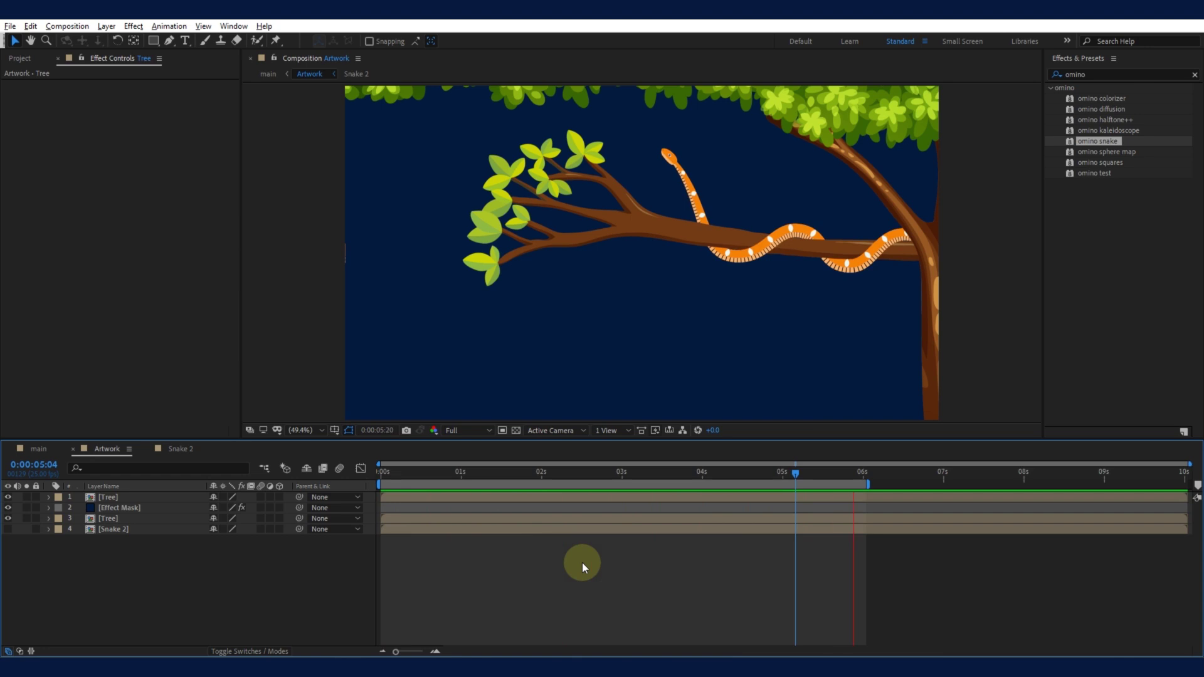
Step: Open the Snake 2 composition and widen it to leave empty room in front of the snake's head
{"action": "double_click", "coordinate": [121, 529]}
{"action": "right_click", "coordinate": [216, 544]}
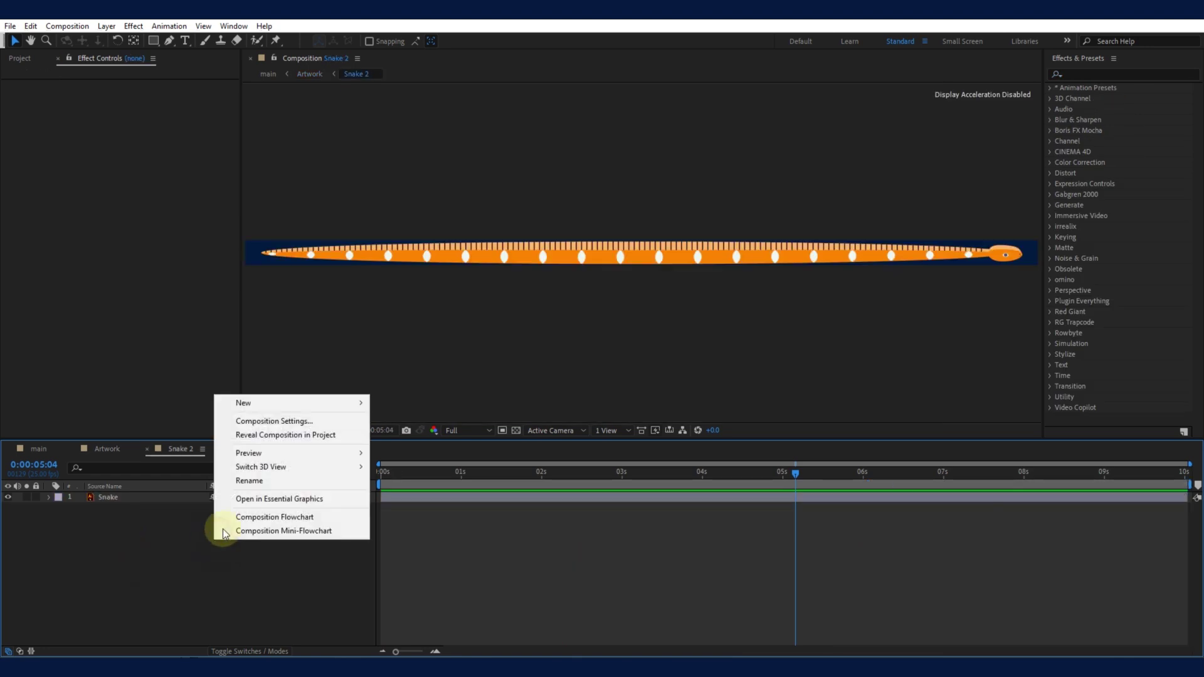
{"action": "left_click", "coordinate": [236, 416]}
{"action": "left_click", "coordinate": [715, 282]}
{"action": "key", "text": "Return"}
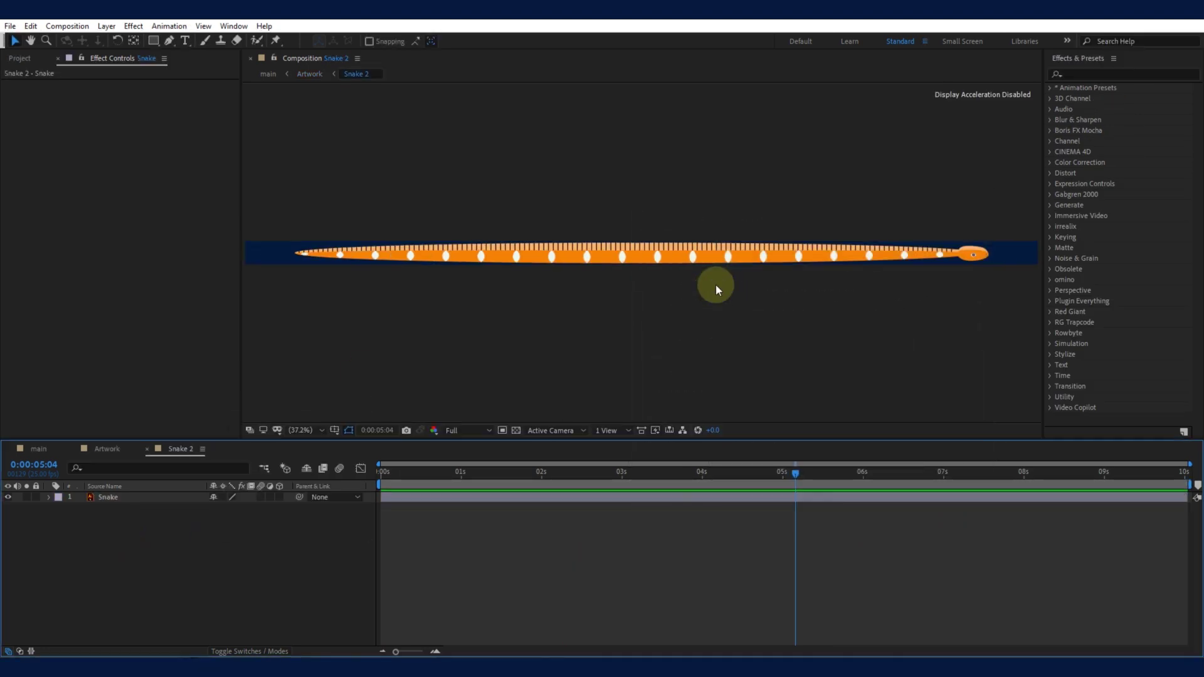
Step: Draw a black, pointed tongue shape at the snake's mouth with the Pen tool and place its layer beneath Snake
{"action": "scroll", "coordinate": [556, 280], "scroll_direction": "up", "scroll_amount": 5}
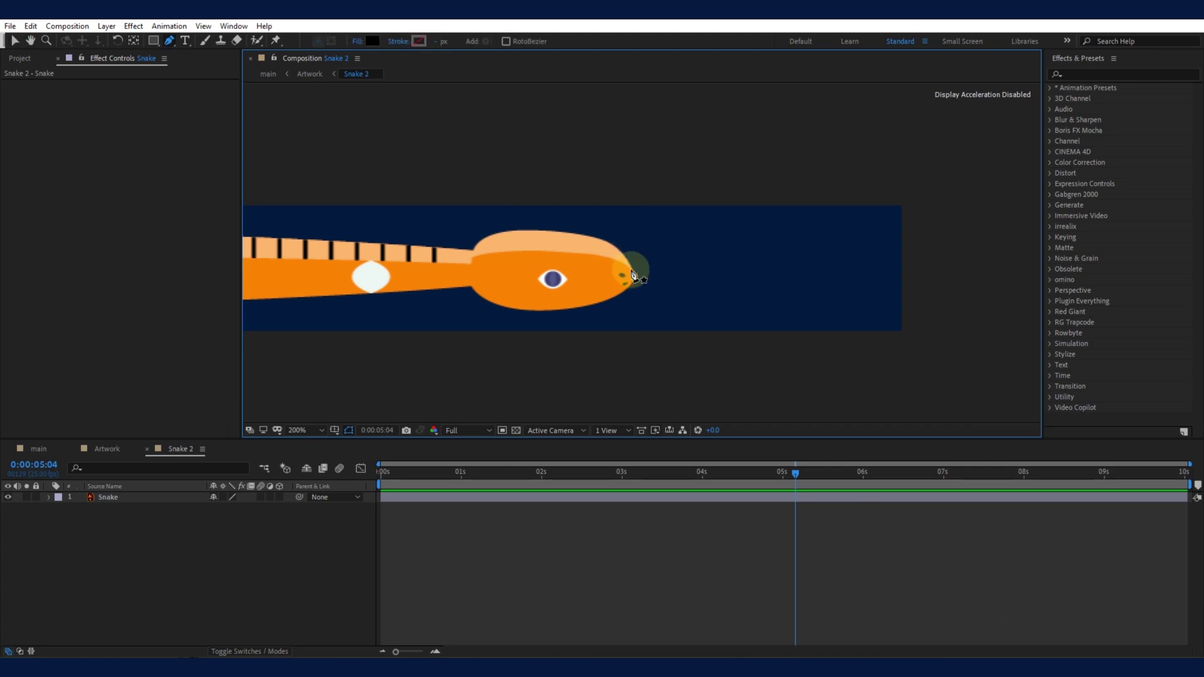
{"action": "left_click_drag", "start_coordinate": [624, 269], "coordinate": [637, 255]}
{"action": "mouse_move", "coordinate": [725, 258]}
{"action": "left_mouse_down"}
{"action": "mouse_move", "coordinate": [754, 267]}
{"action": "mouse_move", "coordinate": [715, 272]}
{"action": "left_mouse_up"}
{"action": "left_click", "coordinate": [623, 269]}
{"action": "left_click_drag", "start_coordinate": [608, 281], "coordinate": [655, 283]}
{"action": "left_click_drag", "start_coordinate": [93, 501], "coordinate": [117, 521]}
{"action": "left_click_drag", "start_coordinate": [725, 258], "coordinate": [741, 256]}
{"action": "left_click_drag", "start_coordinate": [716, 276], "coordinate": [715, 272]}
{"action": "key", "text": "v"}
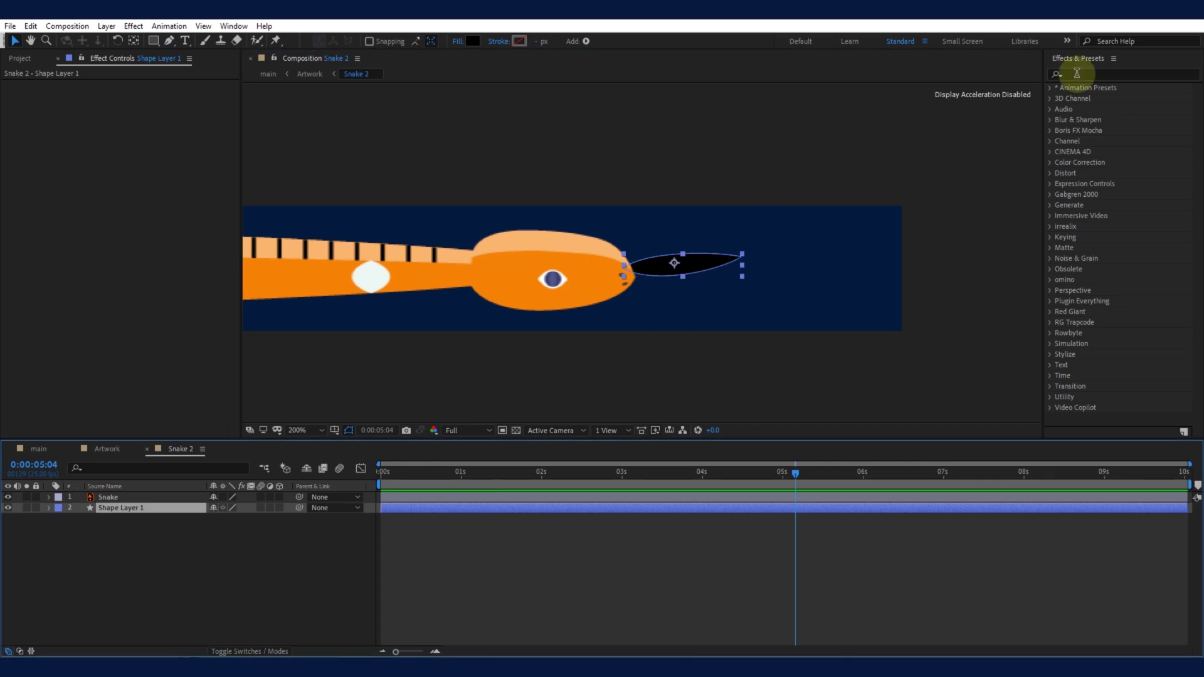
Step: Apply Wave Warp to the tongue shape layer with wave height 5, wave width 60 and wave speed 0.5, and preview it
{"action": "left_click", "coordinate": [1076, 73]}
{"action": "type", "text": "wave"}
{"action": "left_click_drag", "start_coordinate": [1097, 104], "coordinate": [930, 509]}
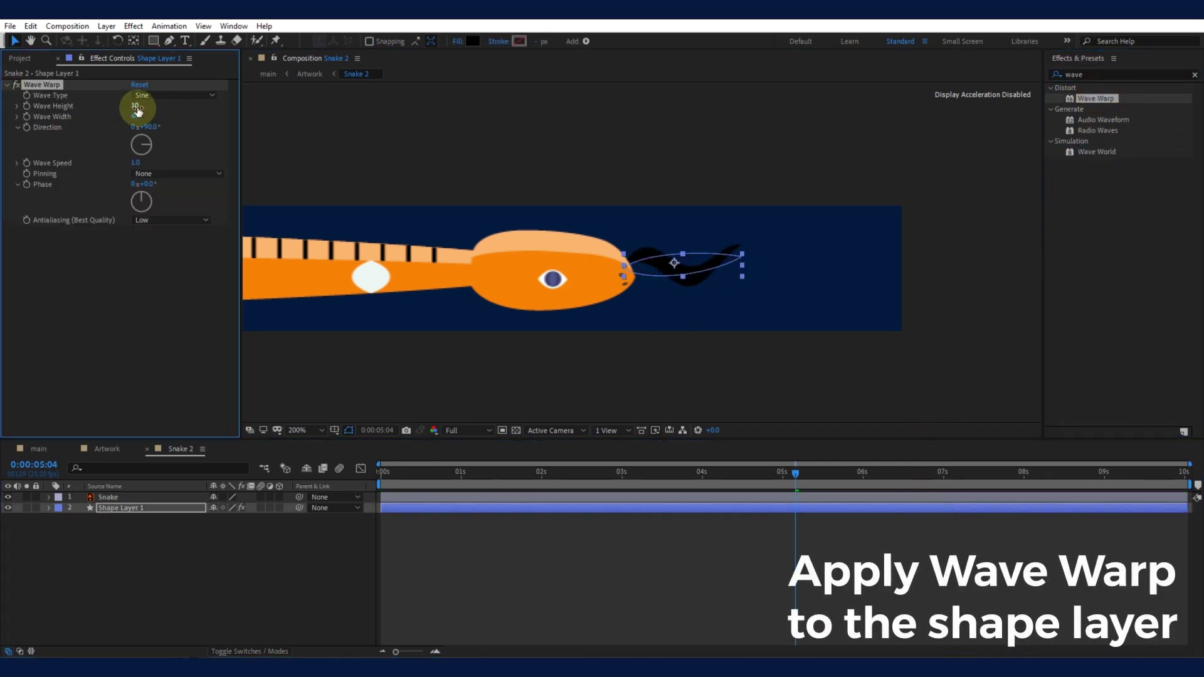
{"action": "type", "text": "60"}
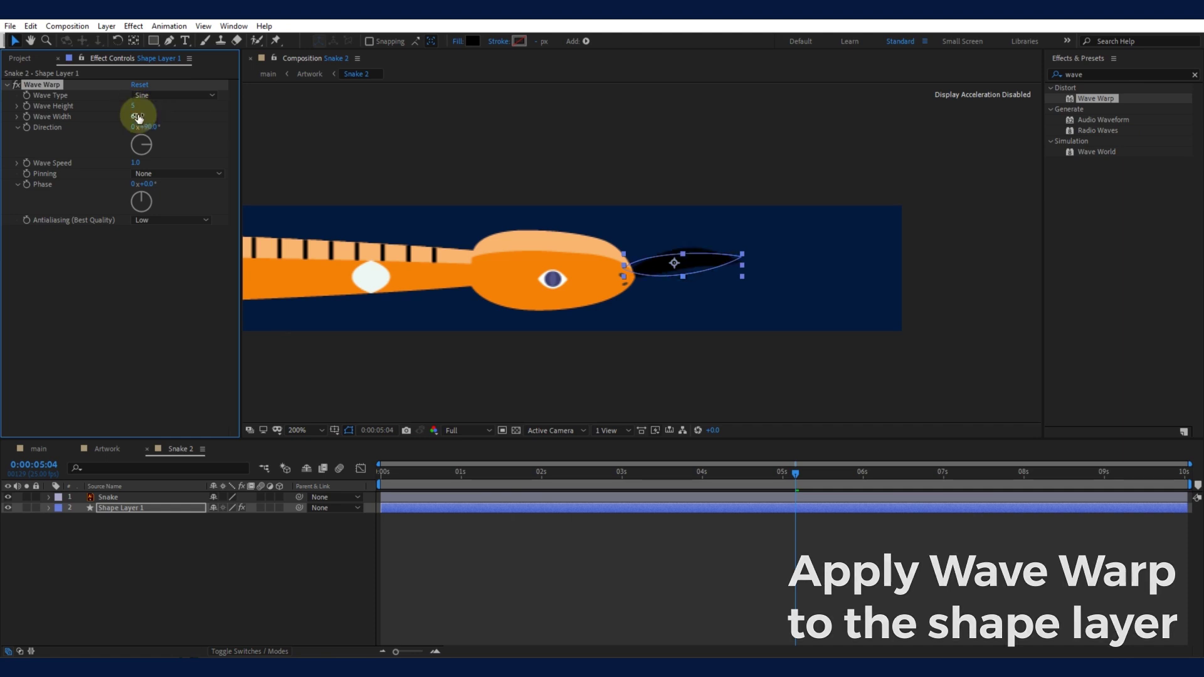
{"action": "left_click", "coordinate": [134, 163]}
{"action": "type", "text": "0.5"}
{"action": "key", "text": "Return"}
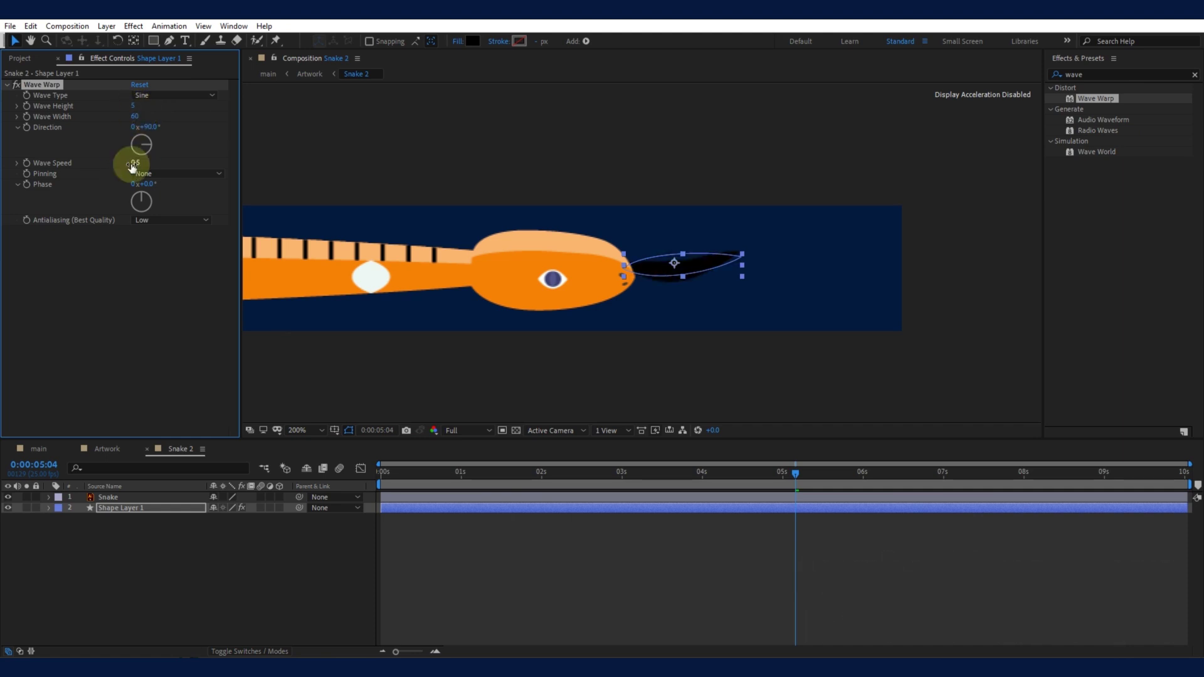
{"action": "left_click", "coordinate": [201, 592]}
{"action": "key", "text": "space"}
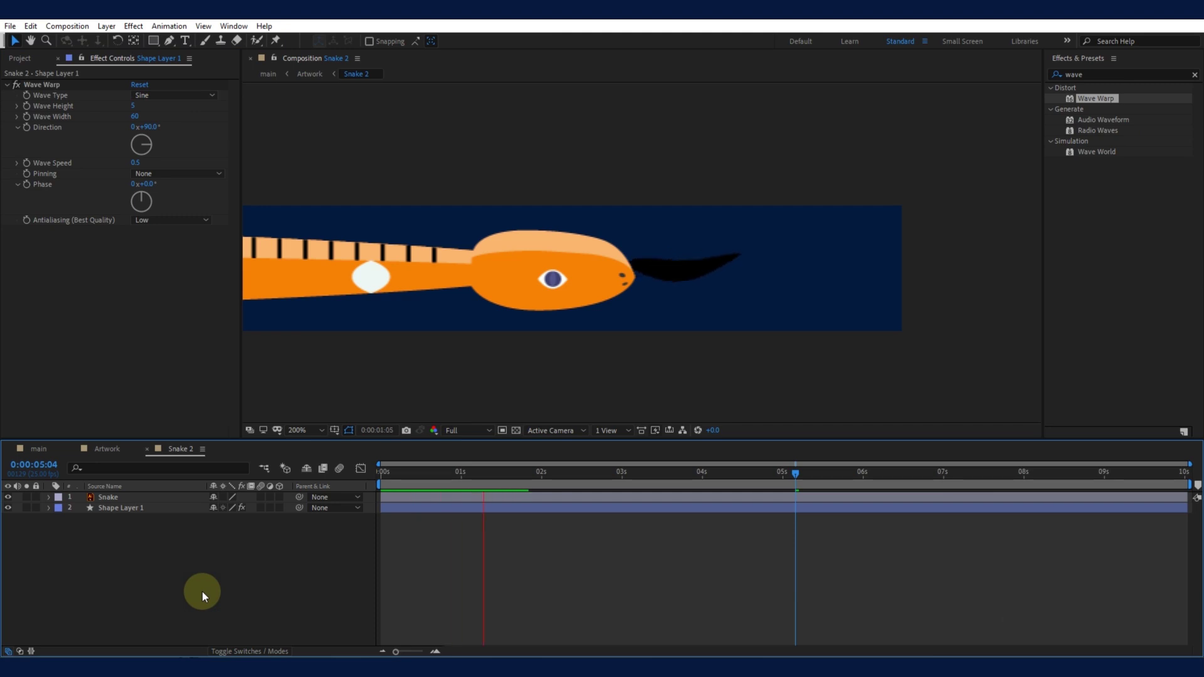
{"action": "key", "text": "space"}
Step: Reshape the tongue path's curve handles to make the tongue slimmer, and preview the wave motion
{"action": "left_click", "coordinate": [708, 506]}
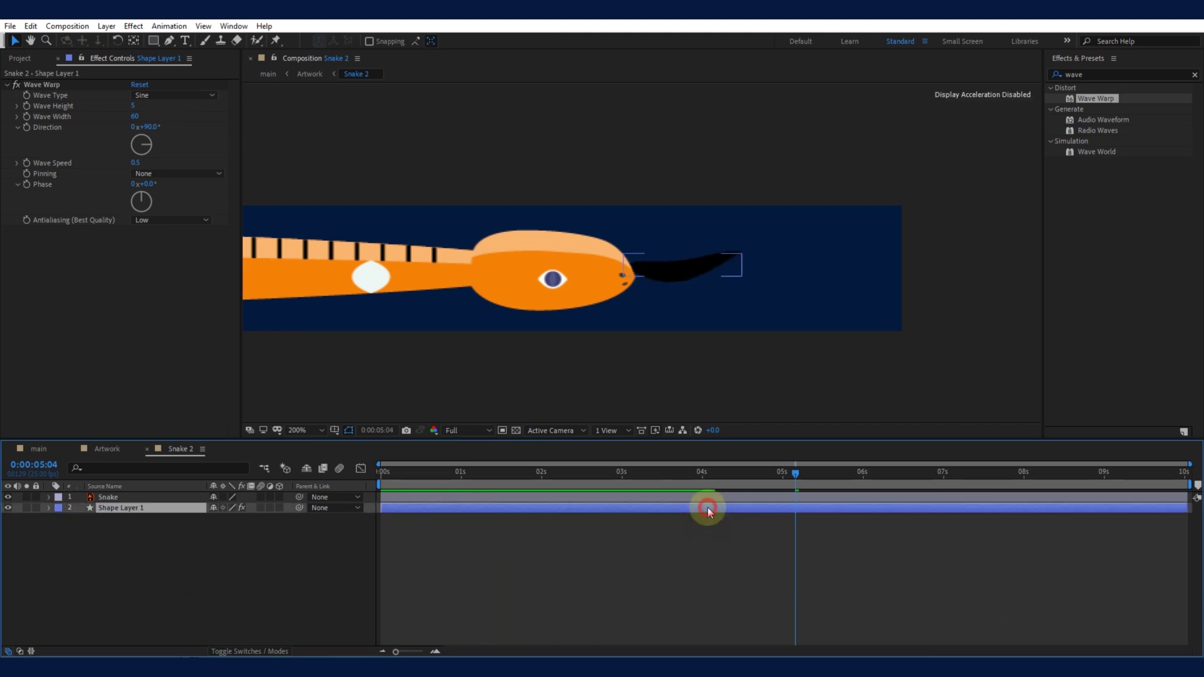
{"action": "key", "text": "g"}
{"action": "left_click", "coordinate": [741, 256]}
{"action": "left_click_drag", "start_coordinate": [643, 250], "coordinate": [704, 256]}
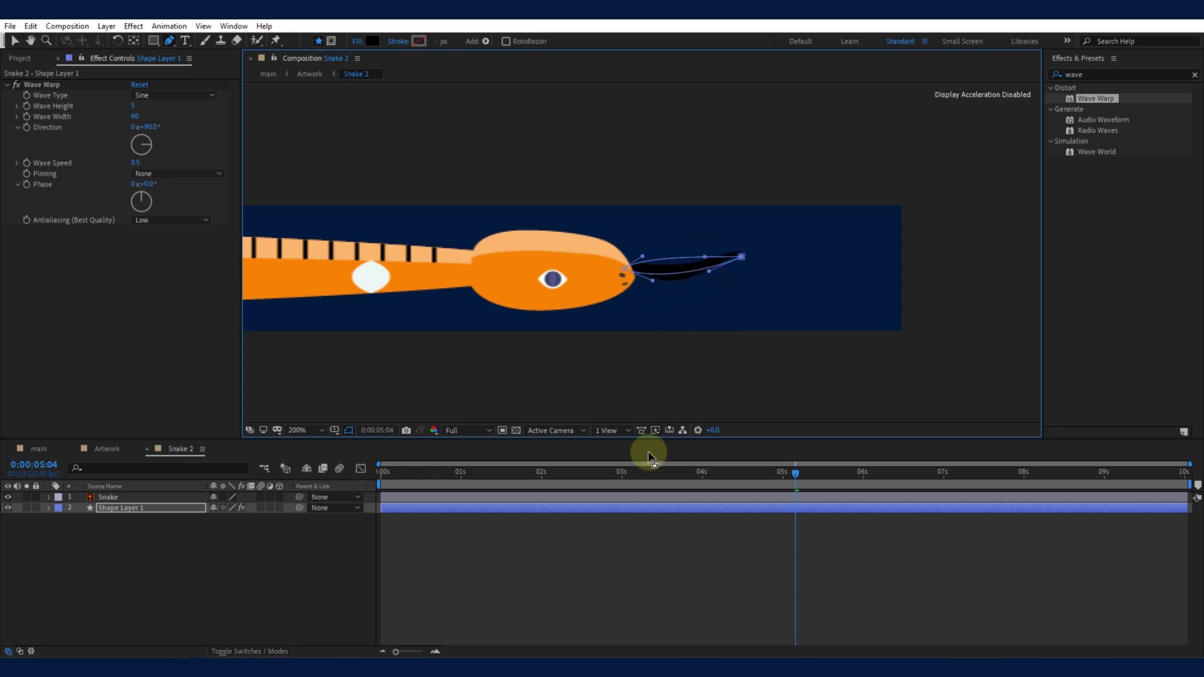
{"action": "left_click", "coordinate": [603, 555]}
{"action": "key", "text": "space"}
{"action": "key", "text": "space"}
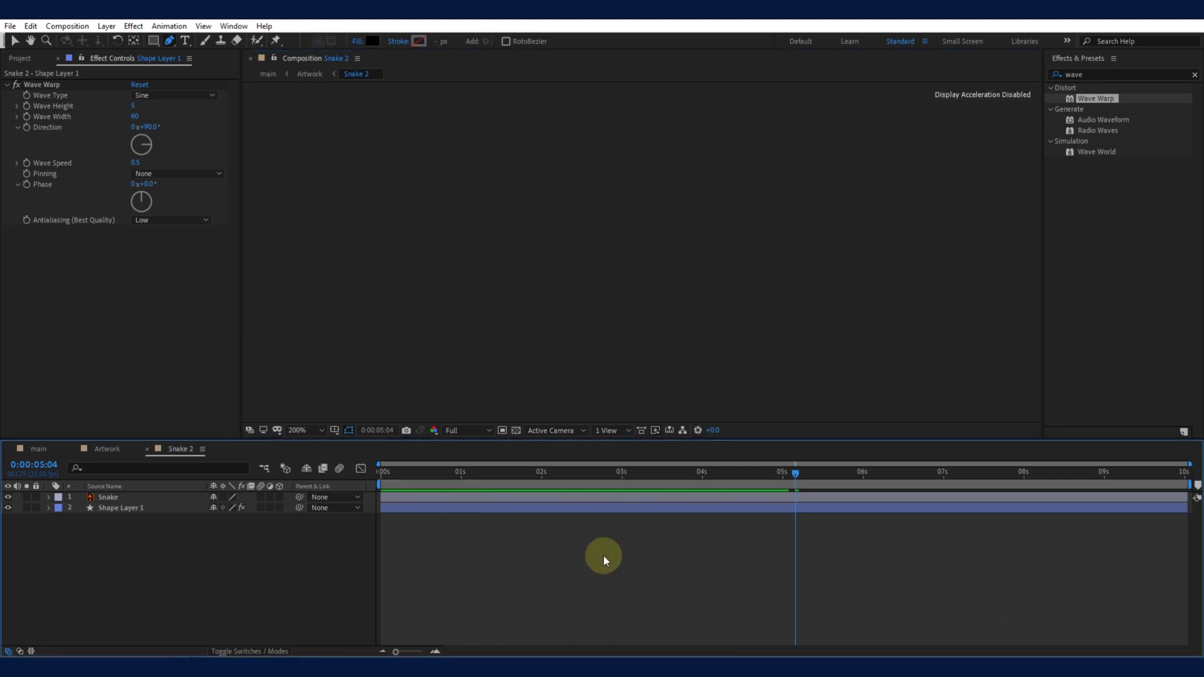
Step: Duplicate the tongue shape layer and rotate the copy to -7° to form a forked tongue
{"action": "left_click", "coordinate": [170, 508]}
{"action": "key", "text": "v"}
{"action": "key", "text": "ctrl+d"}
{"action": "key", "text": "r"}
{"action": "left_click_drag", "start_coordinate": [220, 518], "coordinate": [224, 518]}
{"action": "left_click", "coordinate": [233, 547]}
{"action": "key", "text": "space"}
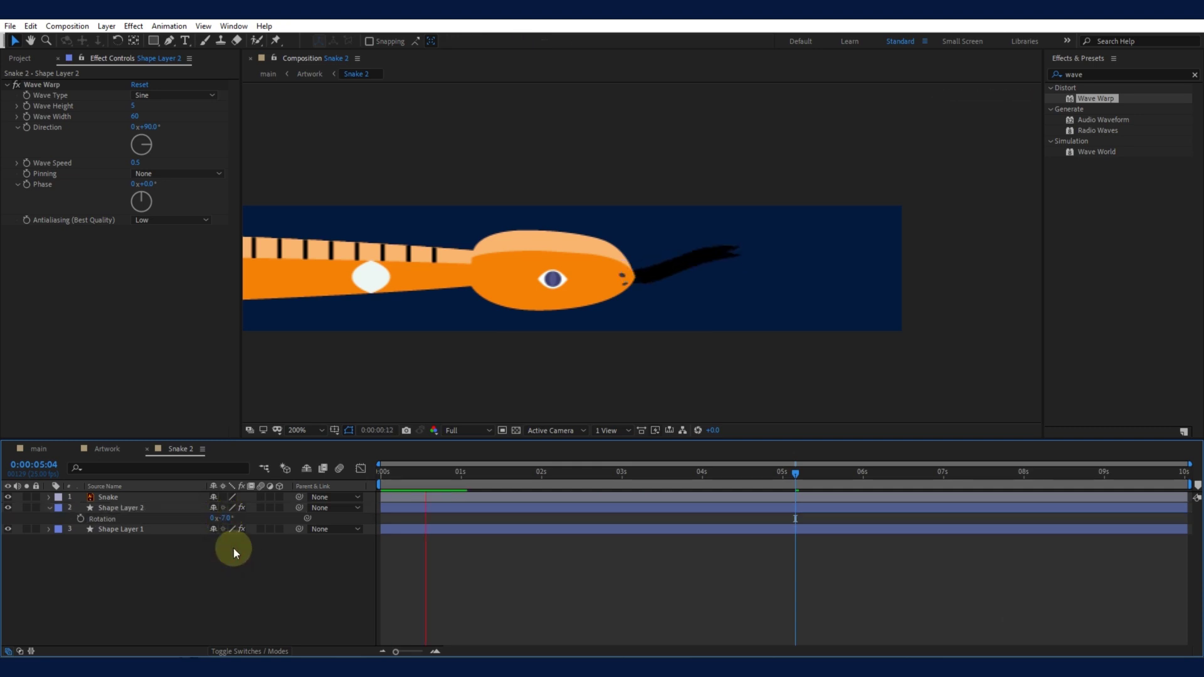
Step: Preview the Artwork composition, go to 4 seconds, and parent Shape Layer 2 to Shape Layer 1 in Snake 2
{"action": "left_click", "coordinate": [108, 449]}
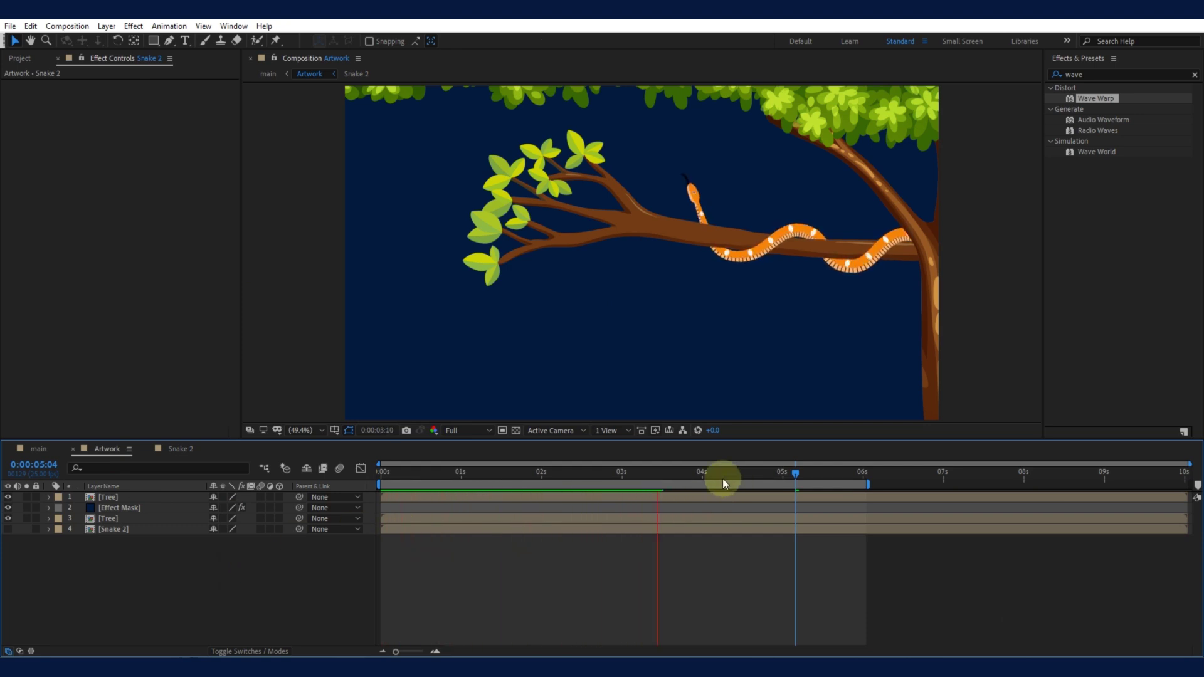
{"action": "left_click", "coordinate": [701, 479]}
{"action": "left_click", "coordinate": [179, 448]}
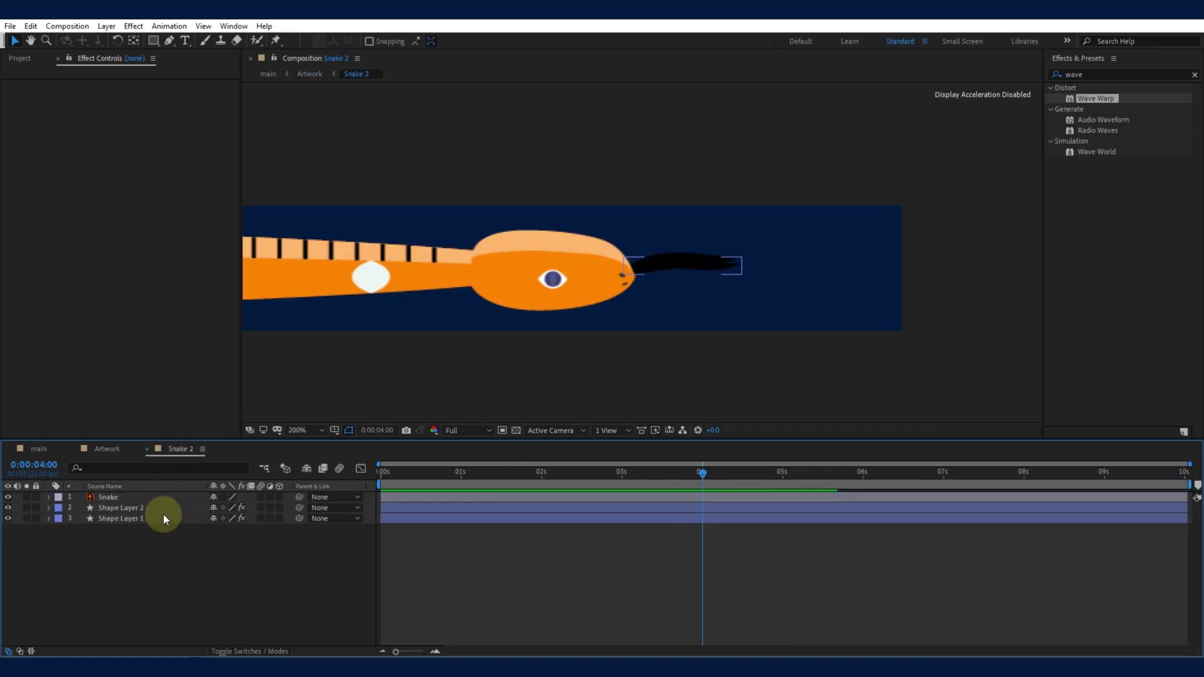
{"action": "left_click_drag", "start_coordinate": [245, 518], "coordinate": [242, 517]}
Step: Keyframe Shape Layer 1's position with Easy Ease from 3107, 45.3 inside the head at 4 seconds to 3218.5, 45.3 shortly after 5 seconds
{"action": "left_click", "coordinate": [185, 516]}
{"action": "key", "text": "p"}
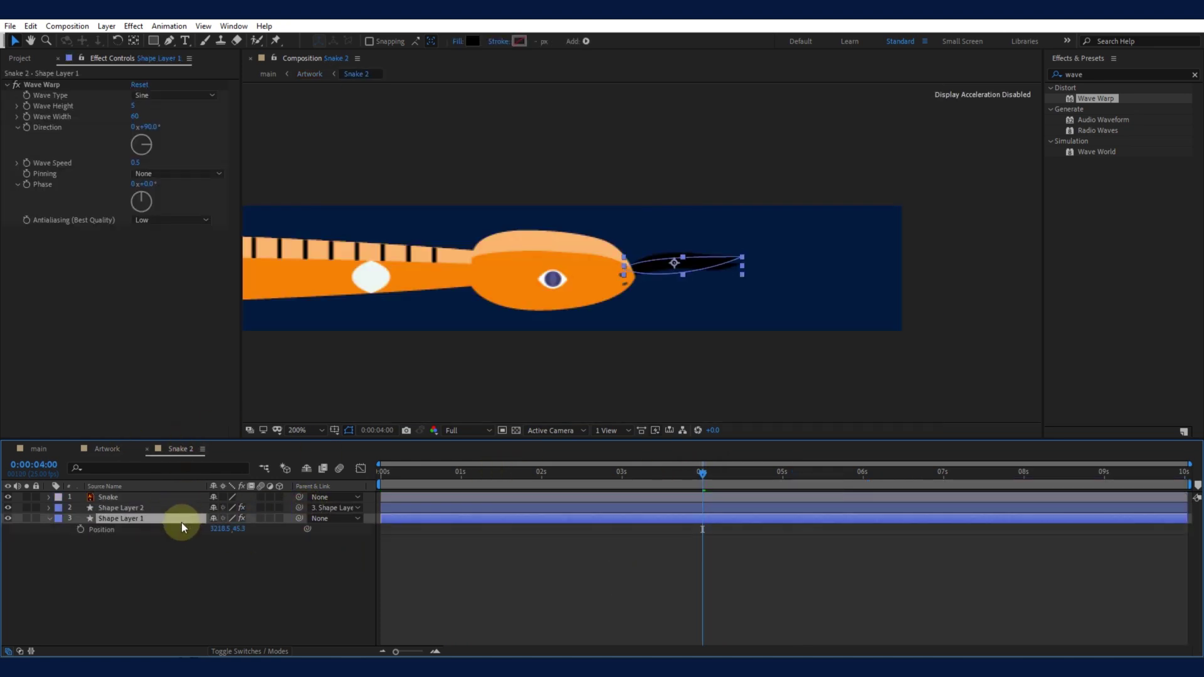
{"action": "left_click", "coordinate": [80, 530]}
{"action": "left_click_drag", "start_coordinate": [666, 263], "coordinate": [527, 264]}
{"action": "left_click_drag", "start_coordinate": [818, 543], "coordinate": [696, 525]}
{"action": "right_click", "coordinate": [704, 529]}
{"action": "mouse_move", "coordinate": [806, 519]}
{"action": "left_click", "coordinate": [884, 560]}
Step: Limit the Snake 2 work area to 3–6 seconds and preview the tongue sliding out
{"action": "left_click_drag", "start_coordinate": [1189, 483], "coordinate": [865, 484]}
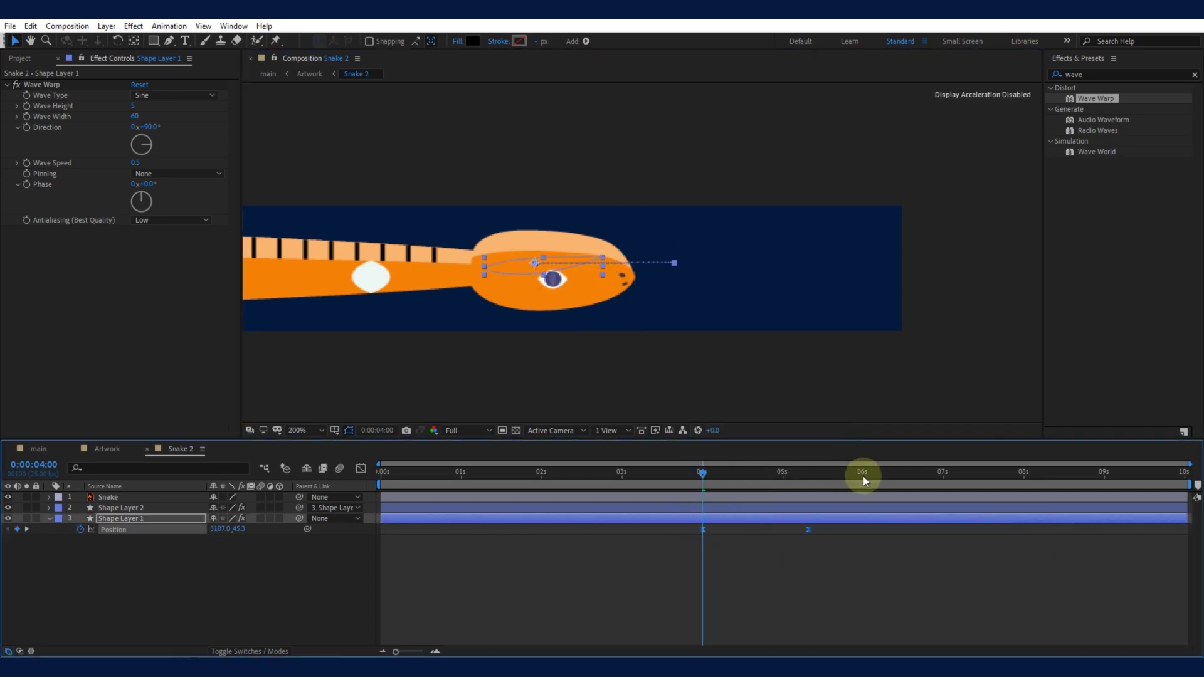
{"action": "left_click", "coordinate": [623, 472]}
{"action": "key", "text": "b"}
{"action": "key", "text": "space"}
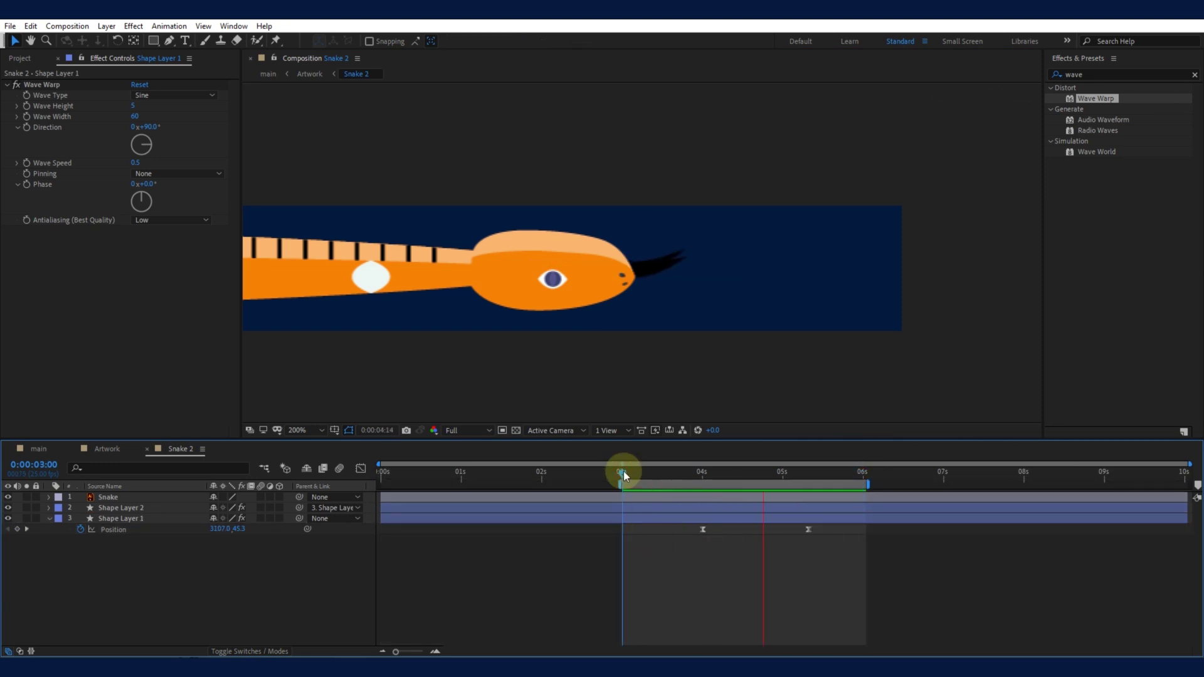
Step: Clear the effect search, return to the Artwork composition and extend its work area's end to 7 seconds
{"action": "left_click", "coordinate": [1195, 75]}
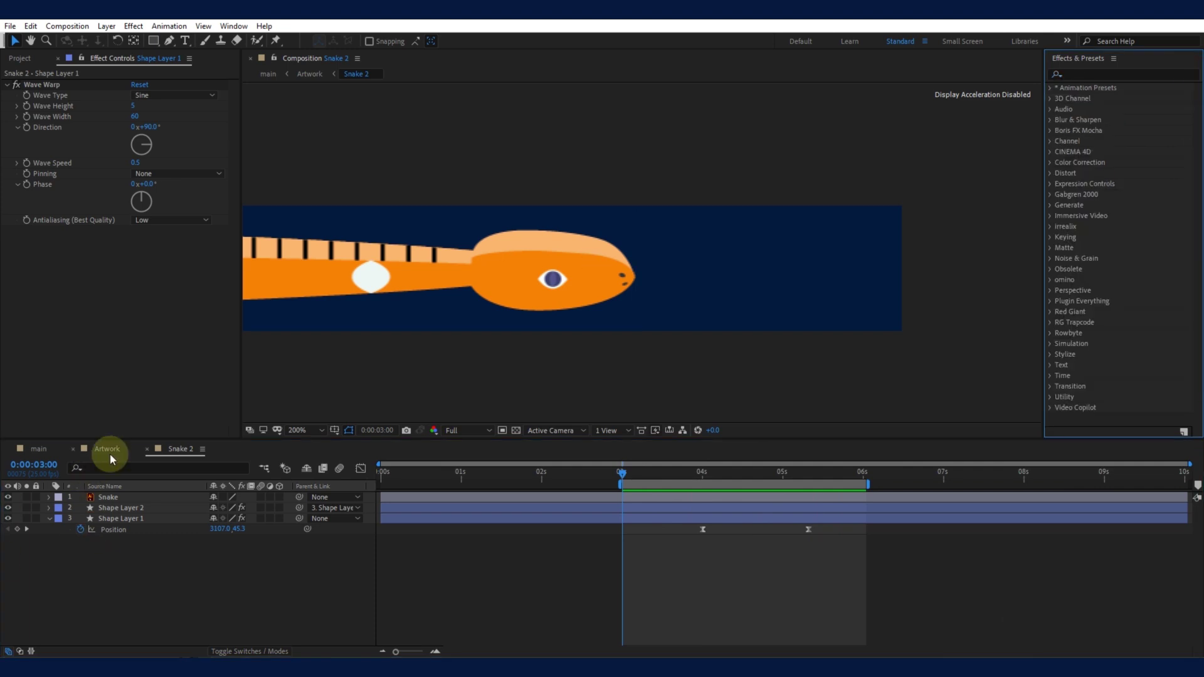
{"action": "left_click", "coordinate": [105, 459]}
{"action": "left_click_drag", "start_coordinate": [619, 473], "coordinate": [853, 477]}
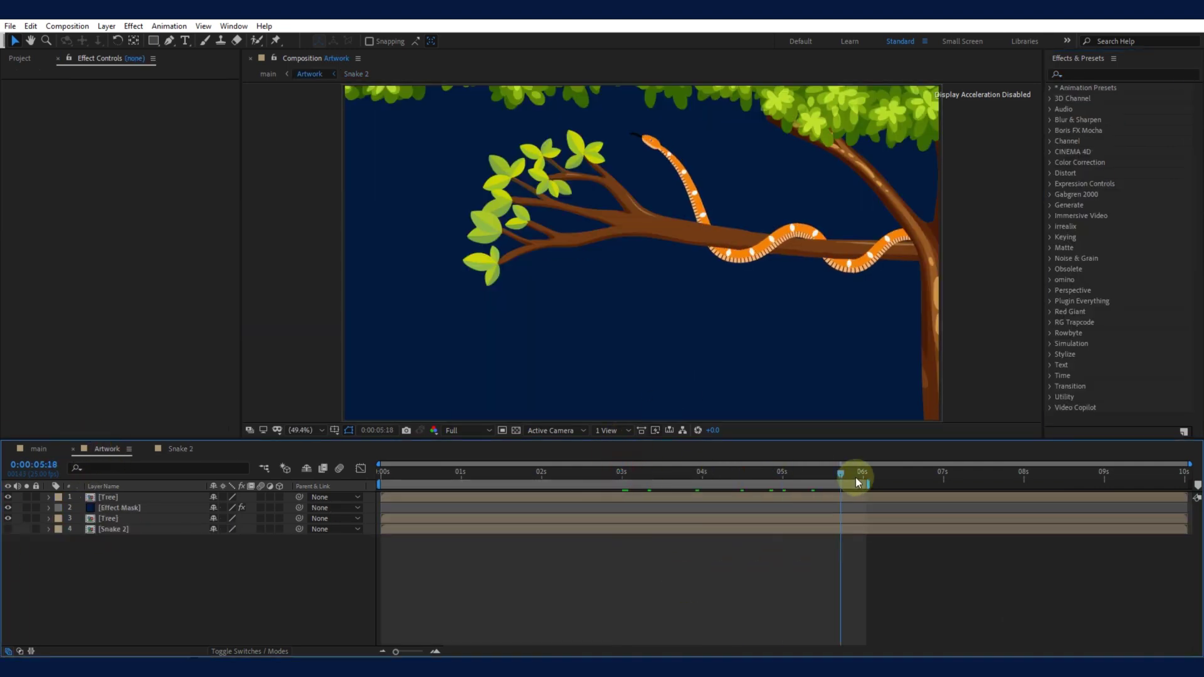
{"action": "mouse_move", "coordinate": [927, 480]}
{"action": "left_mouse_down"}
{"action": "mouse_move", "coordinate": [953, 485]}
{"action": "mouse_move", "coordinate": [940, 491]}
{"action": "left_mouse_up"}
Step: Apply a Drop Shadow to the Effect Mask layer with distance 6, softness 10 and opacity 30%
{"action": "left_click", "coordinate": [119, 508]}
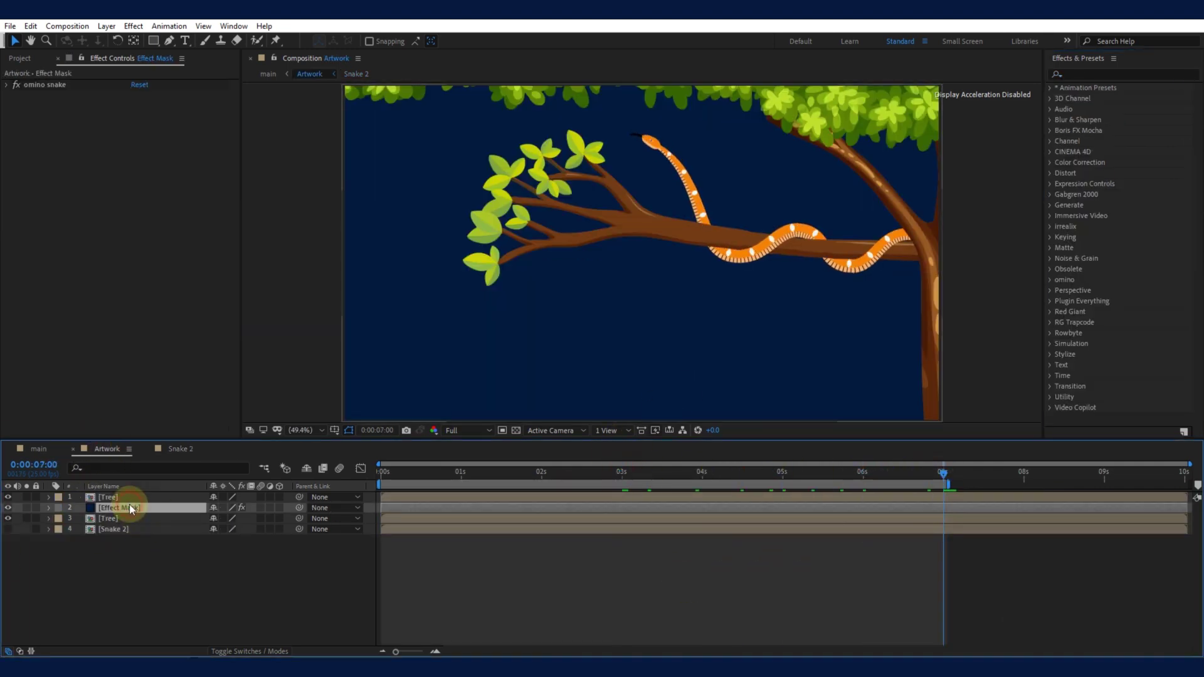
{"action": "left_click", "coordinate": [1074, 76]}
{"action": "type", "text": "drop"}
{"action": "left_click_drag", "start_coordinate": [1110, 226], "coordinate": [878, 509]}
{"action": "scroll", "coordinate": [739, 332], "scroll_direction": "up", "scroll_amount": 2}
{"action": "left_click_drag", "start_coordinate": [134, 164], "coordinate": [136, 165]}
{"action": "left_click_drag", "start_coordinate": [136, 116], "coordinate": [137, 115]}
{"action": "left_click_drag", "start_coordinate": [141, 174], "coordinate": [151, 175]}
{"action": "left_click_drag", "start_coordinate": [136, 117], "coordinate": [131, 117]}
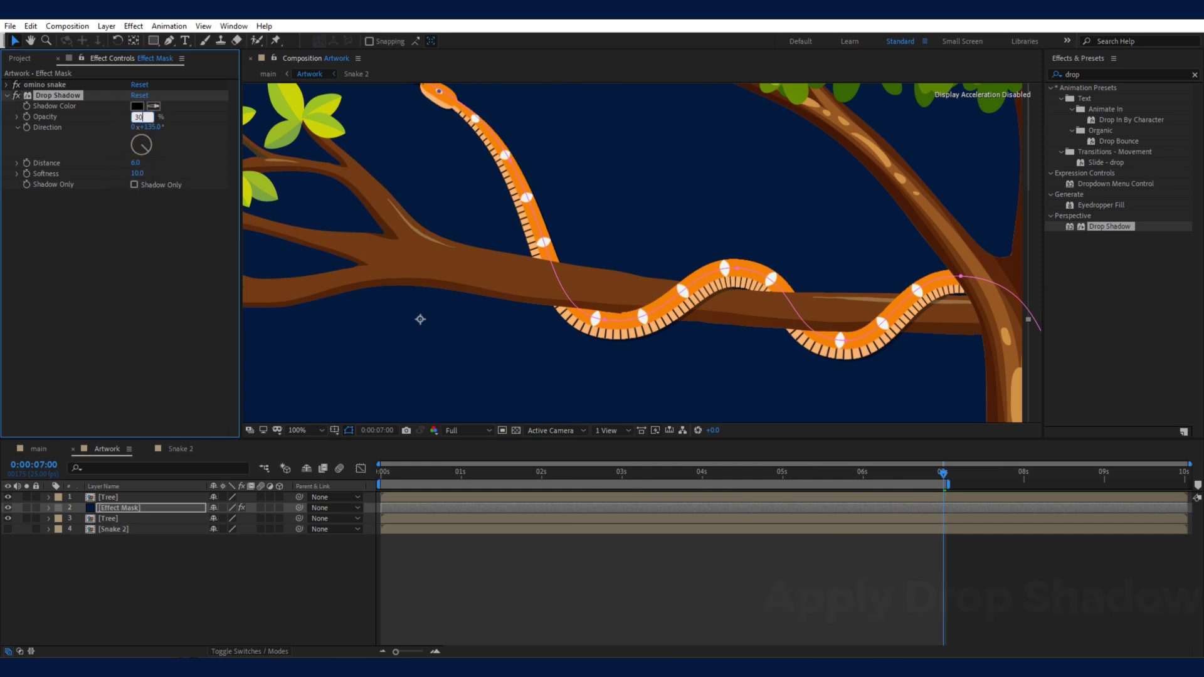
{"action": "left_click", "coordinate": [409, 495]}
Step: Fit the whole Artwork composition in view, clear the effect search and preview the shadowed snake animation
{"action": "left_click", "coordinate": [314, 430]}
{"action": "left_click", "coordinate": [329, 212]}
{"action": "left_click", "coordinate": [1194, 75]}
{"action": "left_click", "coordinate": [471, 597]}
{"action": "key", "text": "space"}
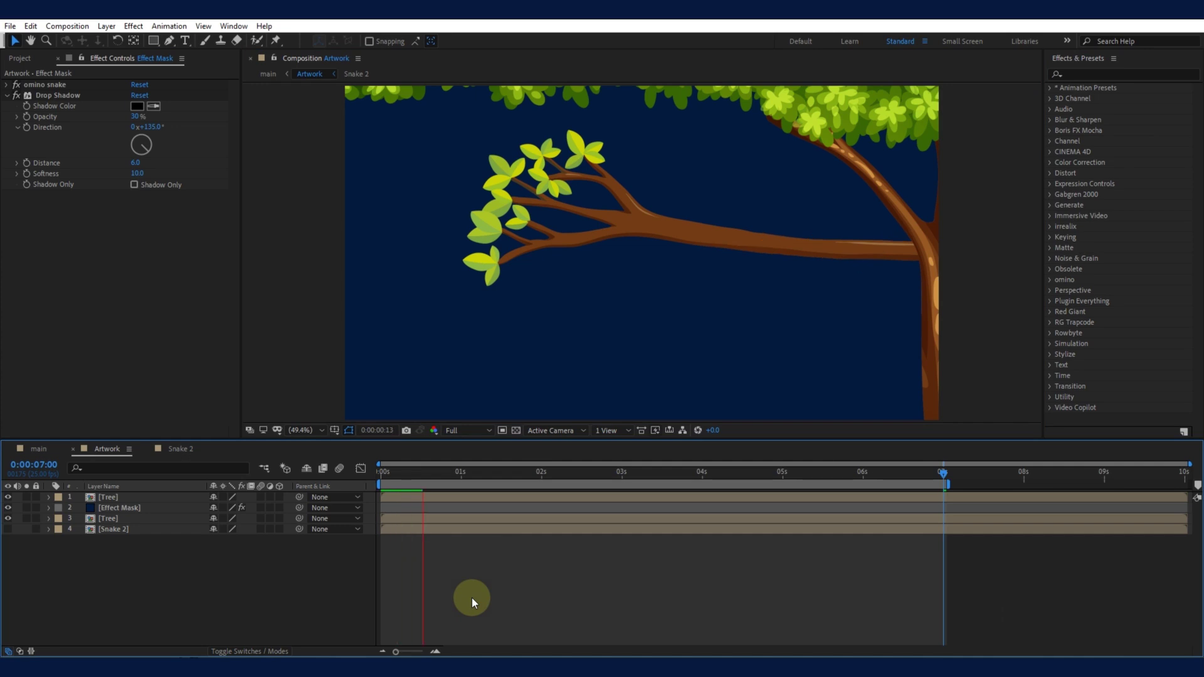